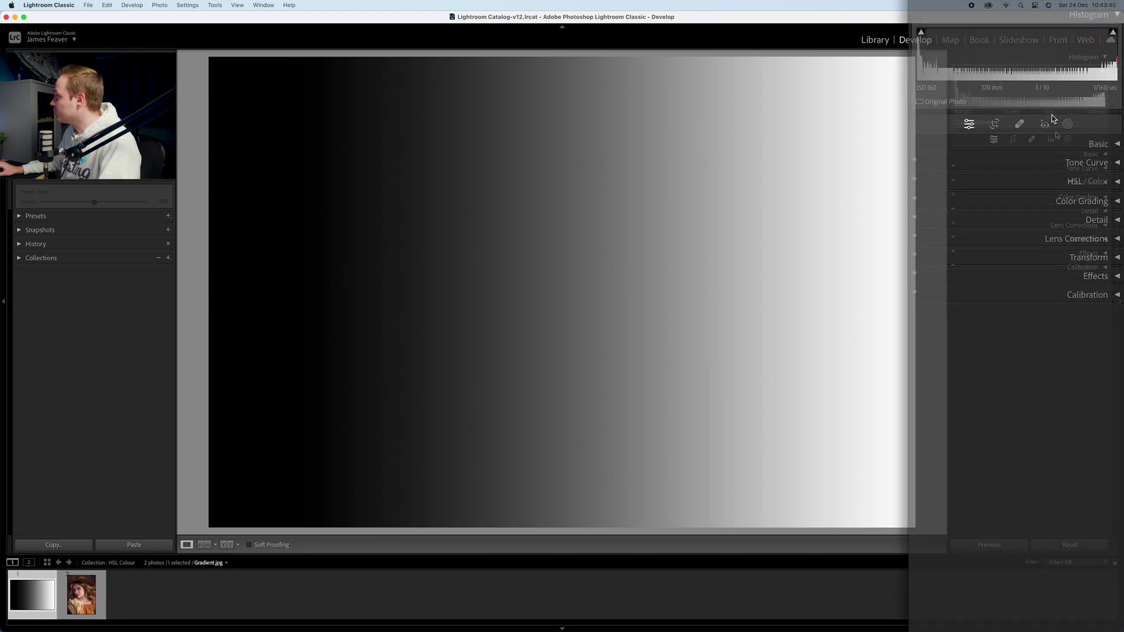
# Open the Color Grading controls and go through the shadows, midtones and highlights wheels, returning to the shadows wheel
pyautogui.click(1118, 202)
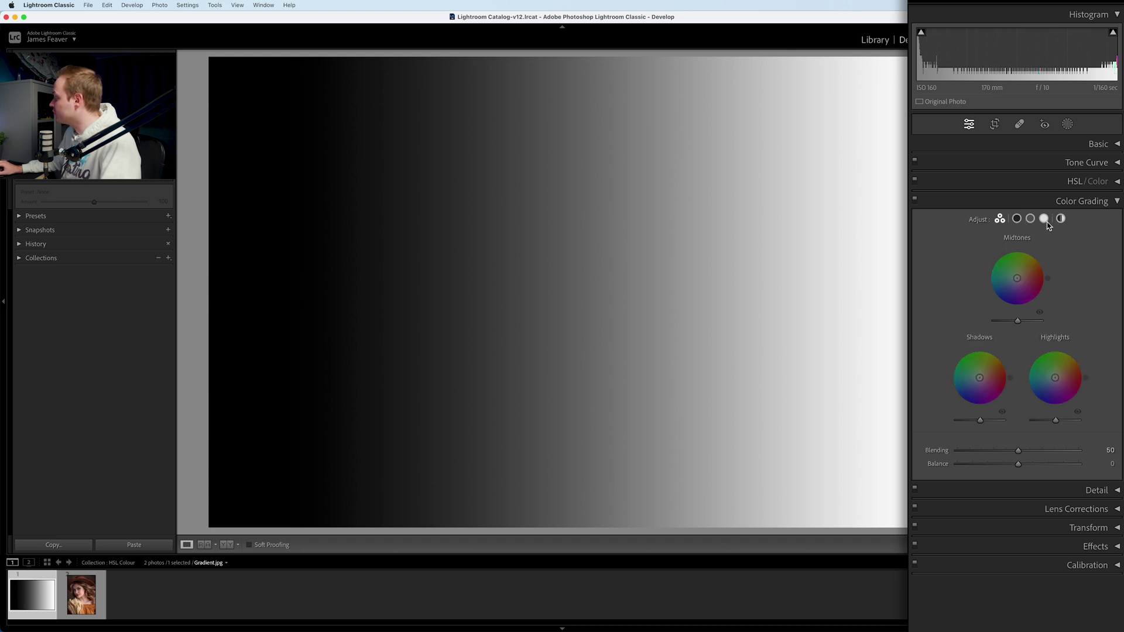
pyautogui.click(1017, 220)
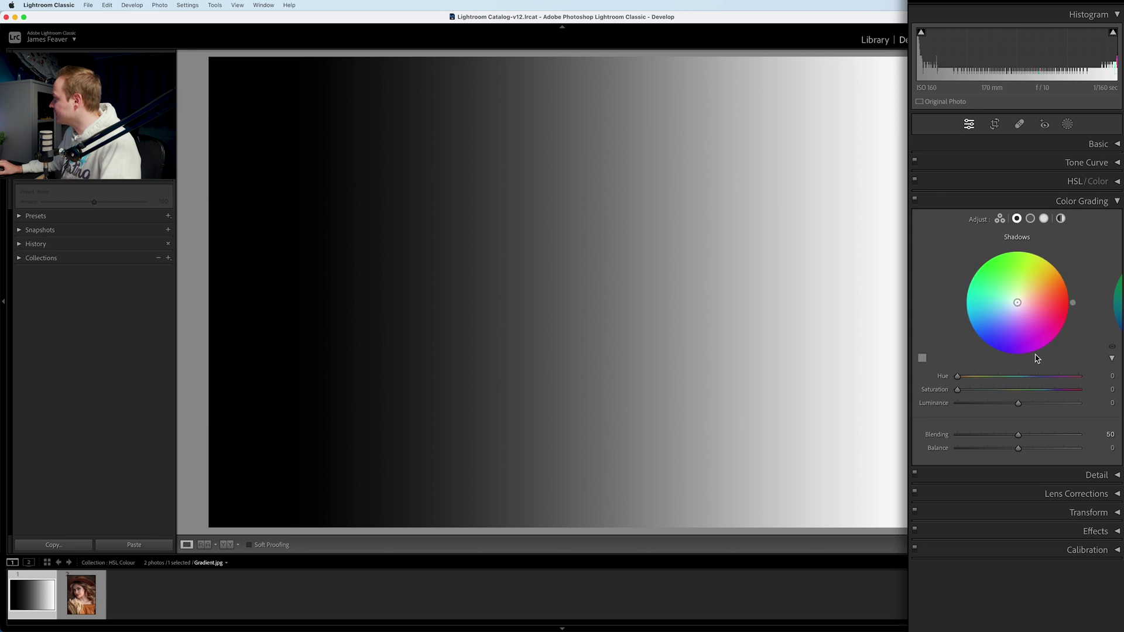
pyautogui.click(1030, 218)
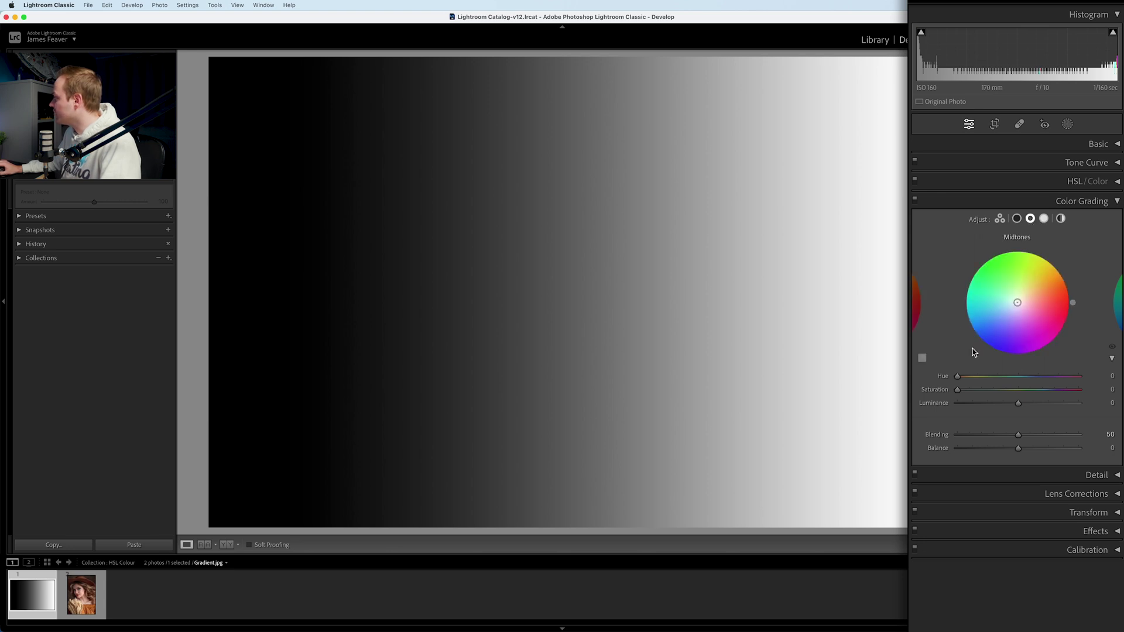
pyautogui.click(1044, 218)
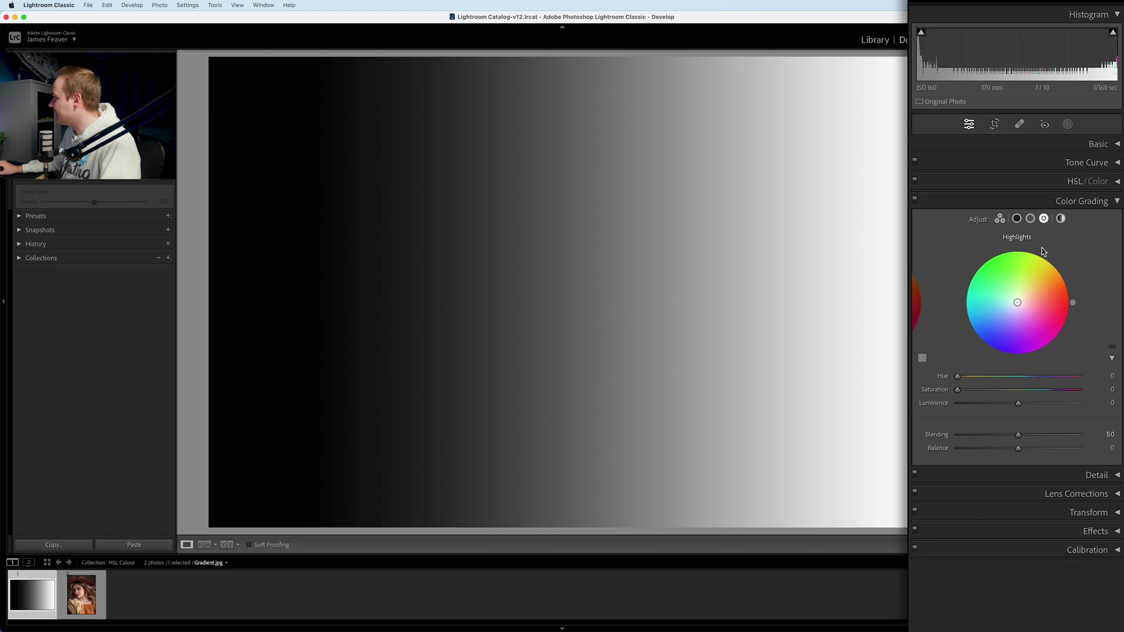
pyautogui.click(1016, 218)
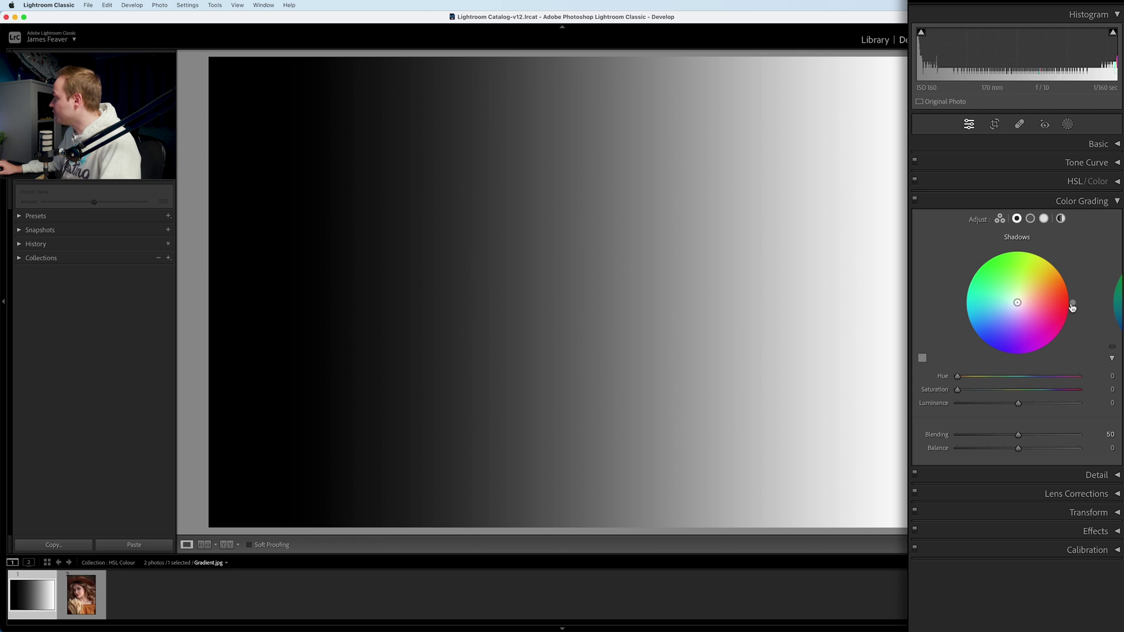
# Tint the gradient's shadows orange-red with hue 19 and saturation 88
pyautogui.moveTo(1016, 302); pyautogui.dragTo(1040, 305)
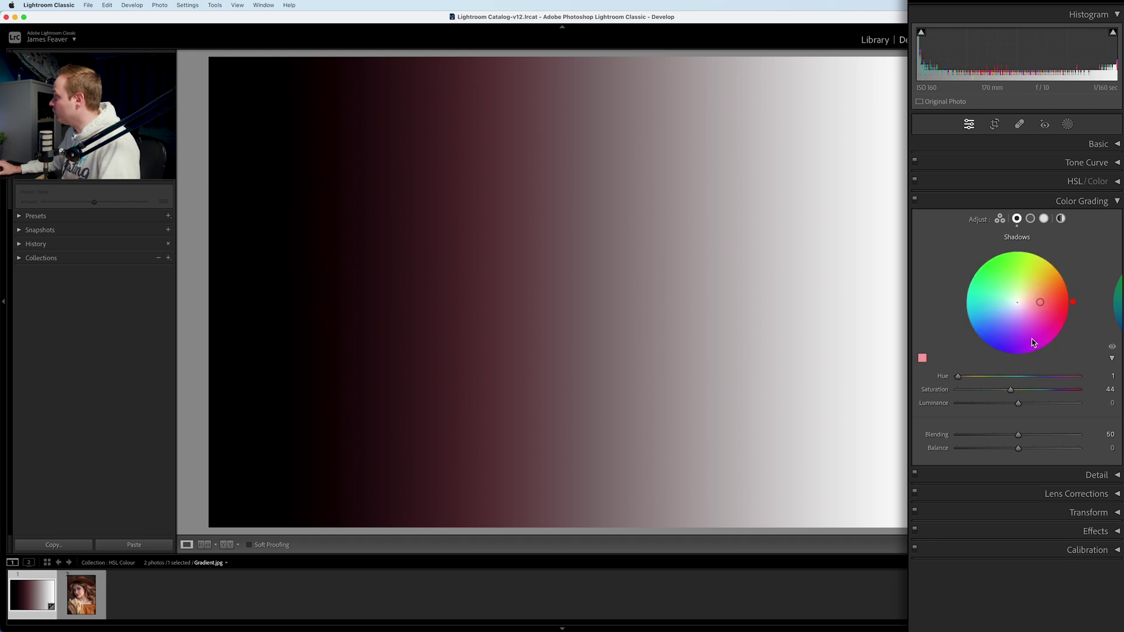
pyautogui.moveTo(1073, 302)
pyautogui.mouseDown()
pyautogui.moveTo(1065, 275)
pyautogui.moveTo(1017, 246)
pyautogui.moveTo(969, 274)
pyautogui.moveTo(968, 327)
pyautogui.moveTo(1027, 357)
pyautogui.moveTo(1070, 320)
pyautogui.moveTo(1069, 284)
pyautogui.mouseUp()
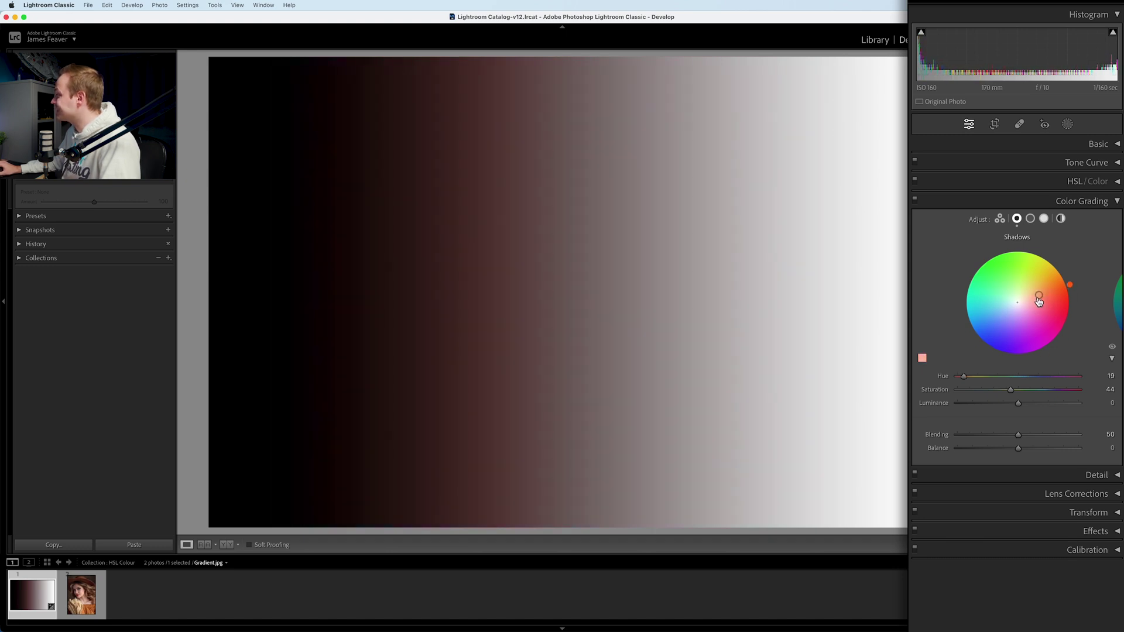
pyautogui.moveTo(1040, 299)
pyautogui.mouseDown()
pyautogui.moveTo(1024, 300)
pyautogui.moveTo(1057, 292)
pyautogui.mouseUp()
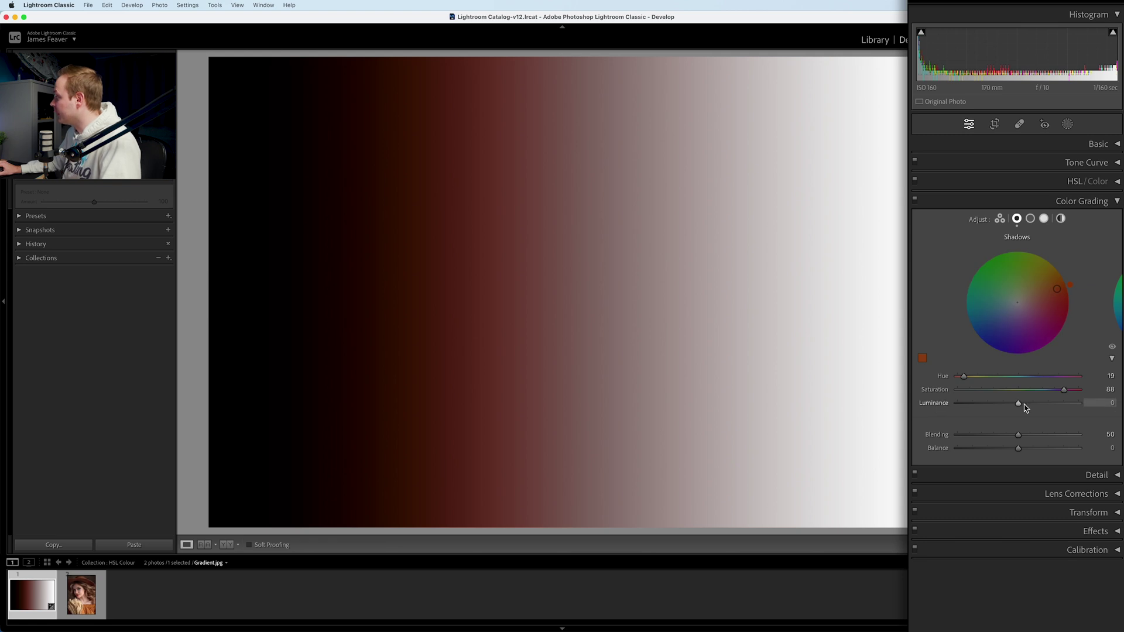
pyautogui.moveTo(1019, 405)
pyautogui.mouseDown()
pyautogui.moveTo(1069, 406)
pyautogui.moveTo(964, 406)
pyautogui.moveTo(1018, 406)
pyautogui.mouseUp()
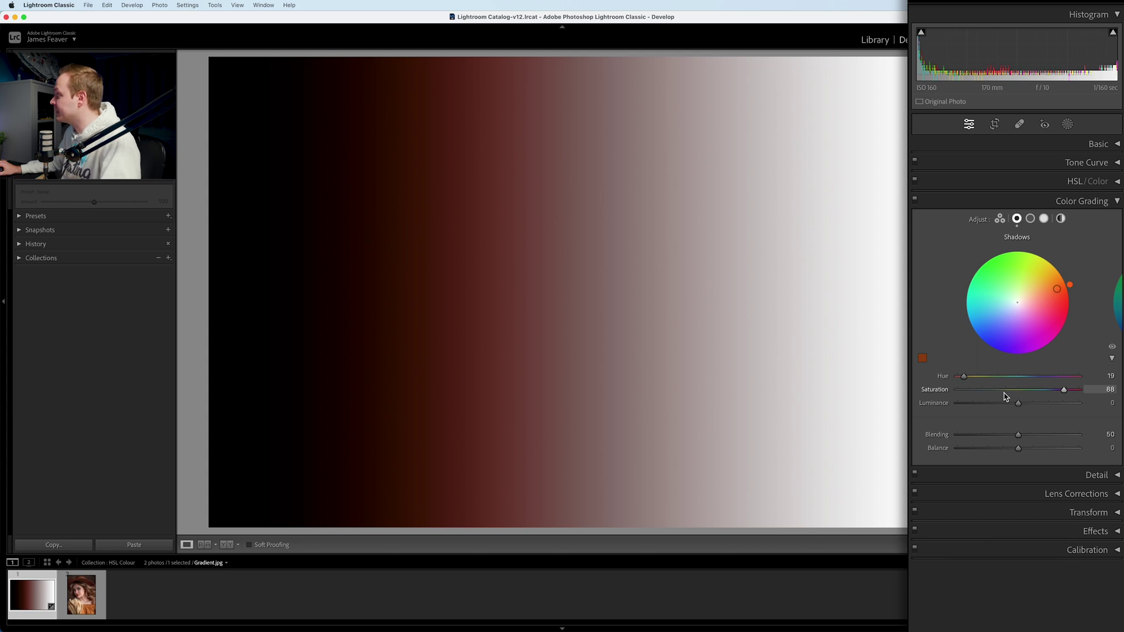
# Make the gradient's shadows pure red by setting their hue to 0 and saturation to 100
pyautogui.moveTo(1058, 290); pyautogui.dragTo(1062, 312)
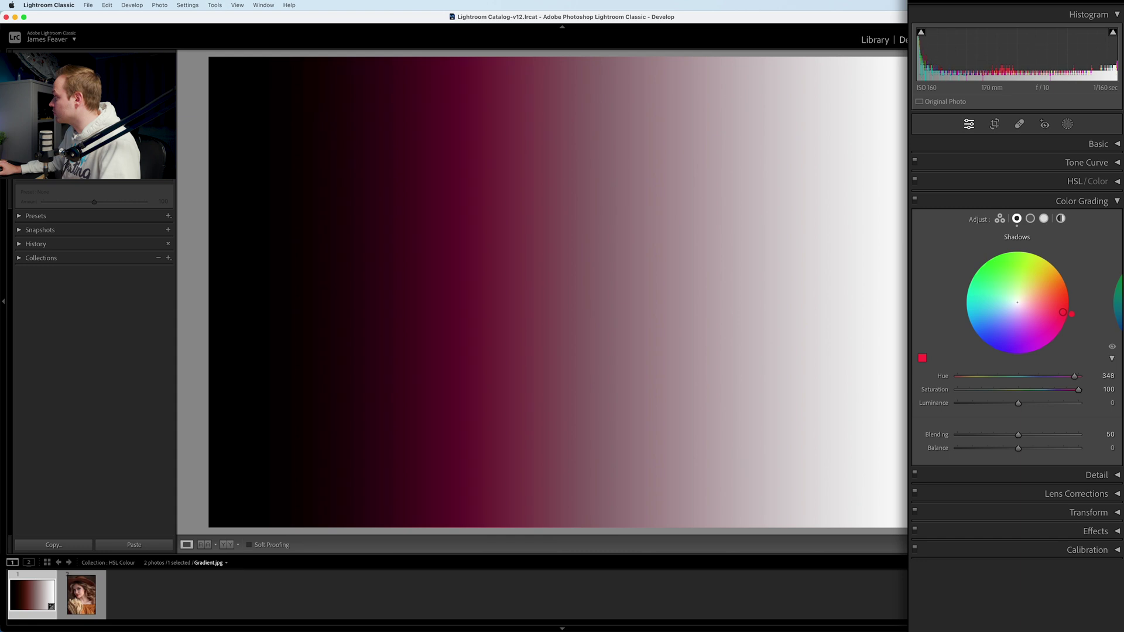
pyautogui.click(1092, 378)
pyautogui.write('0')
pyautogui.press('Return')
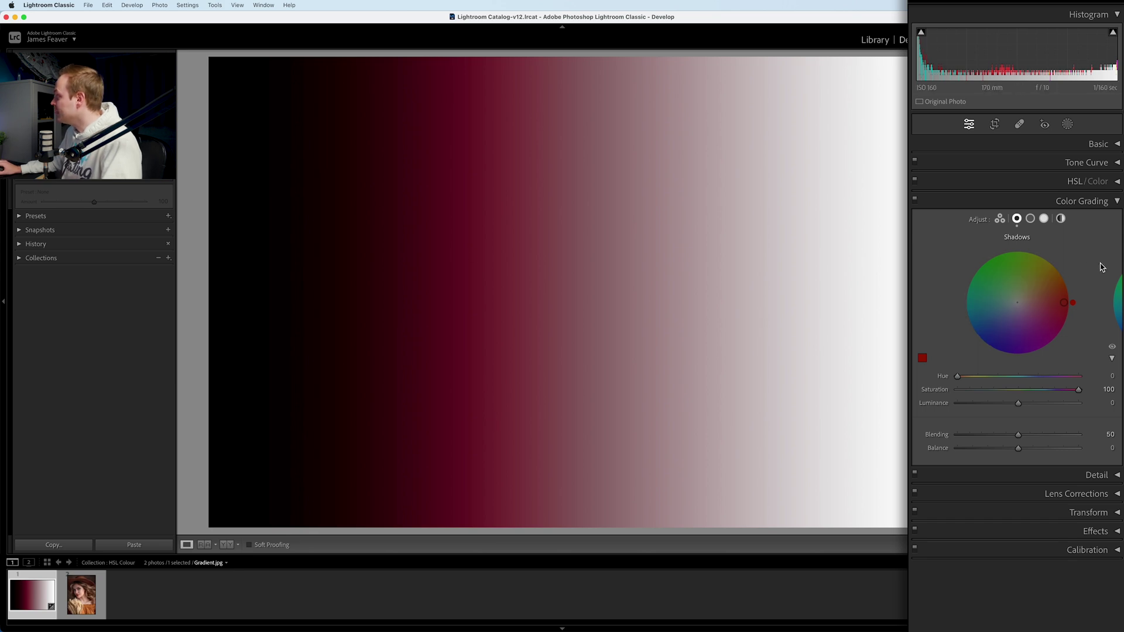
# Color the gradient's midtones green with hue 125 and saturation 100
pyautogui.click(1030, 219)
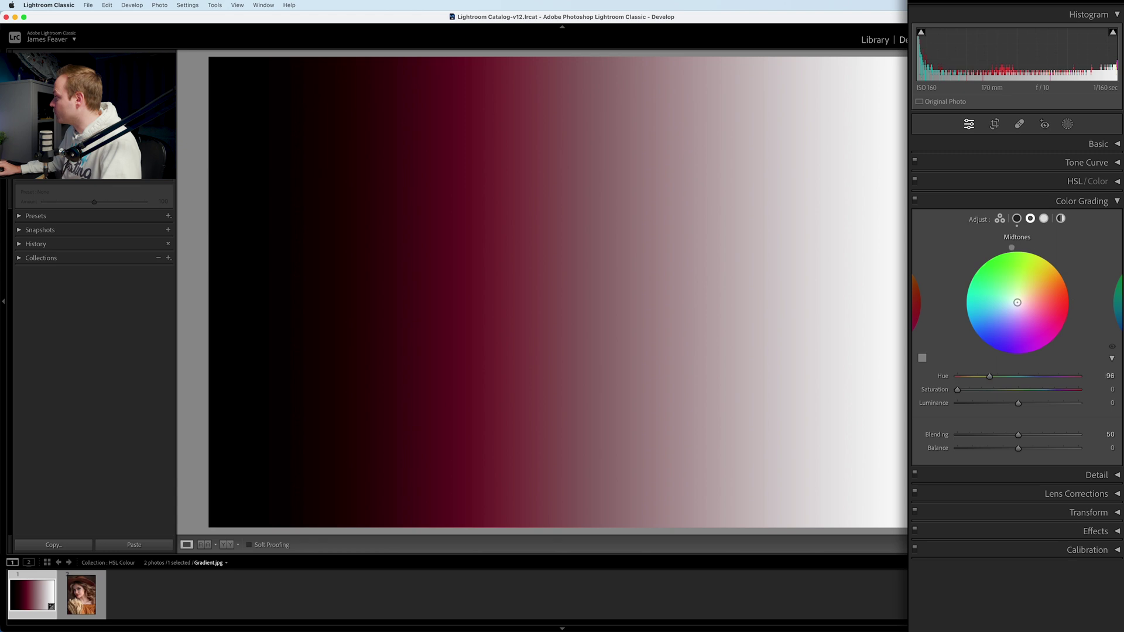
pyautogui.click(1108, 376)
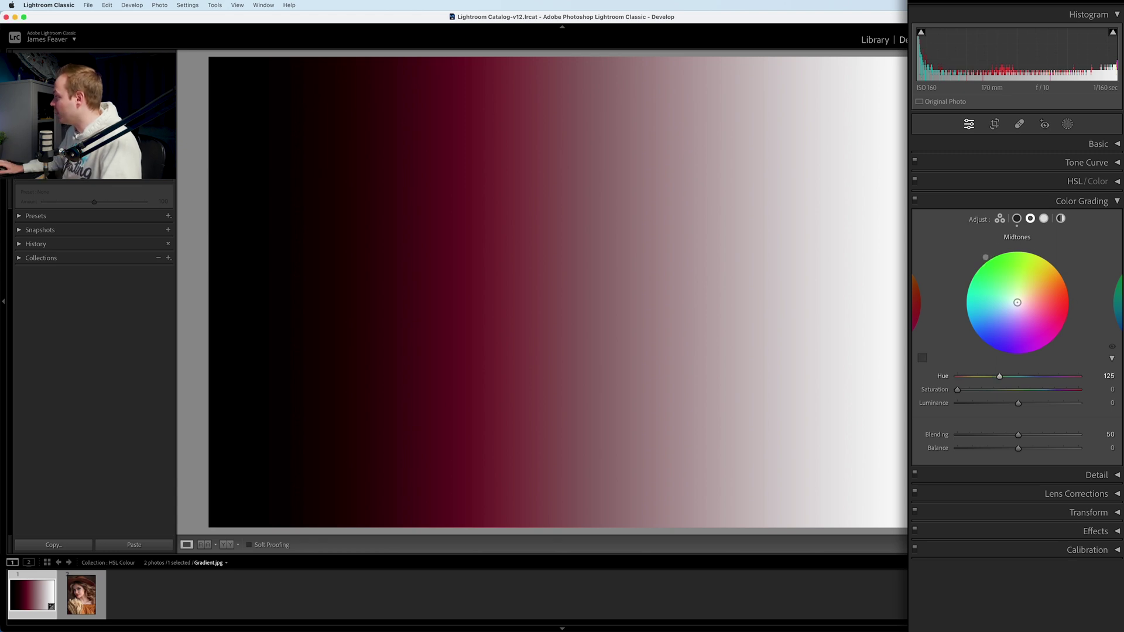
pyautogui.moveTo(957, 390); pyautogui.dragTo(1096, 392)
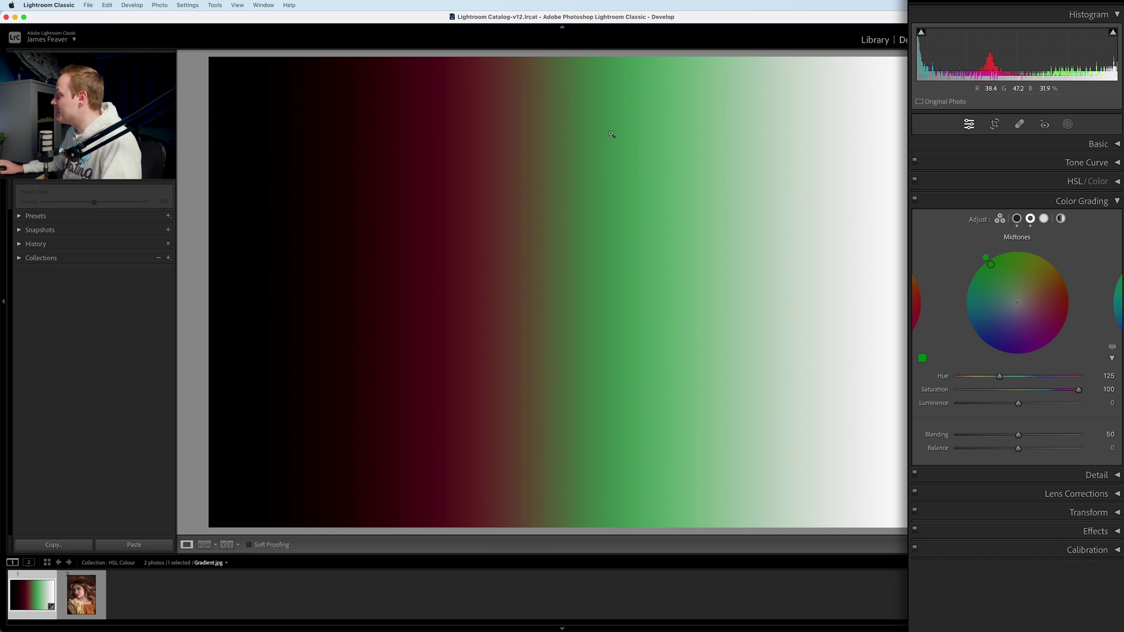
# Color the gradient's highlights blue with hue 225 and saturation 100
pyautogui.click(1044, 220)
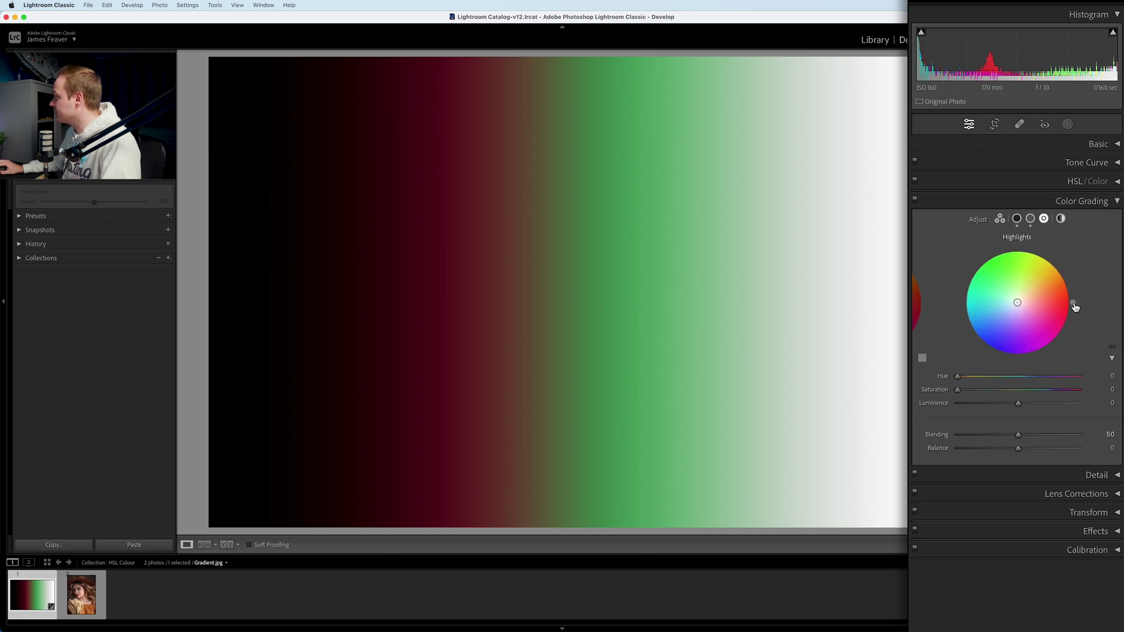
pyautogui.click(1108, 375)
pyautogui.write('225')
pyautogui.press('Return')
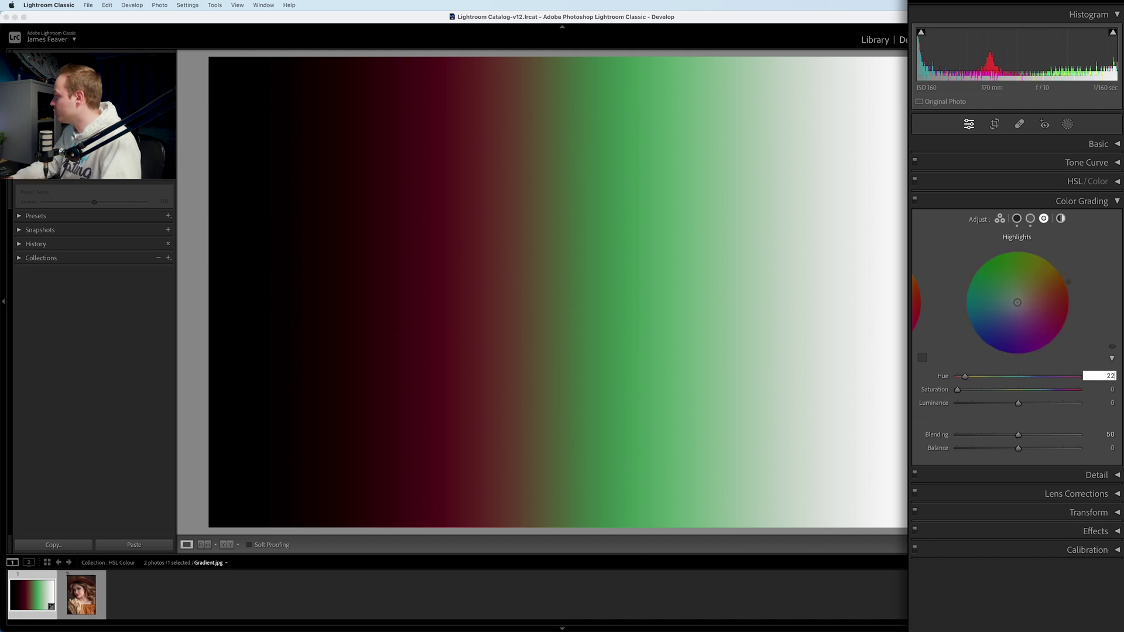
pyautogui.moveTo(958, 392); pyautogui.dragTo(1078, 391)
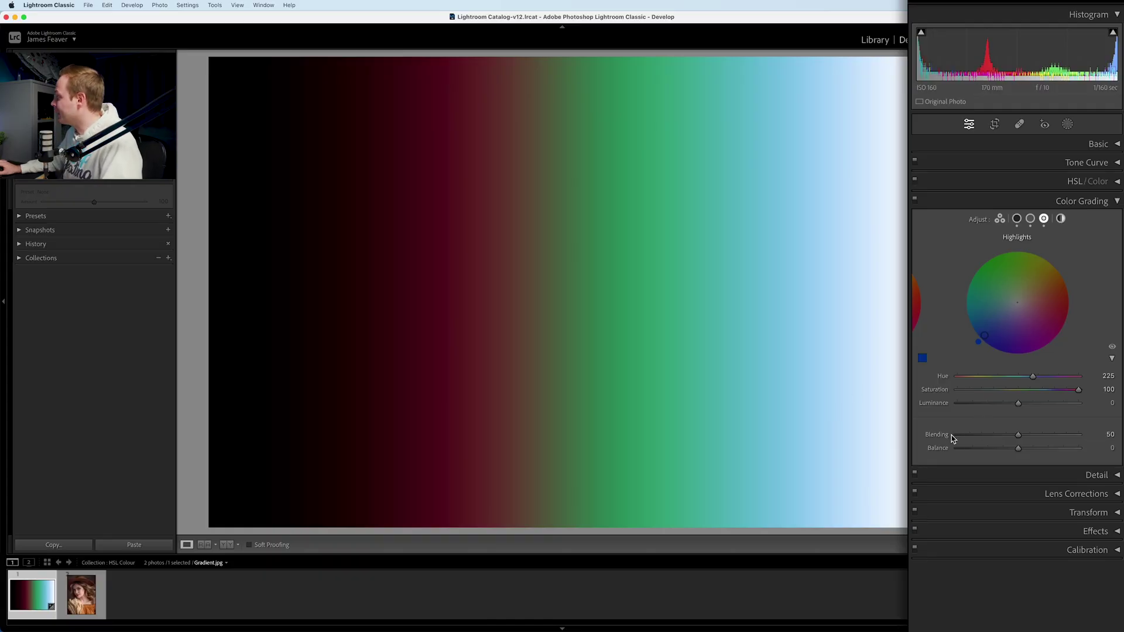
# Show all three color wheels together and try Blending at 97, 8 and 4 on the gradient
pyautogui.click(1000, 218)
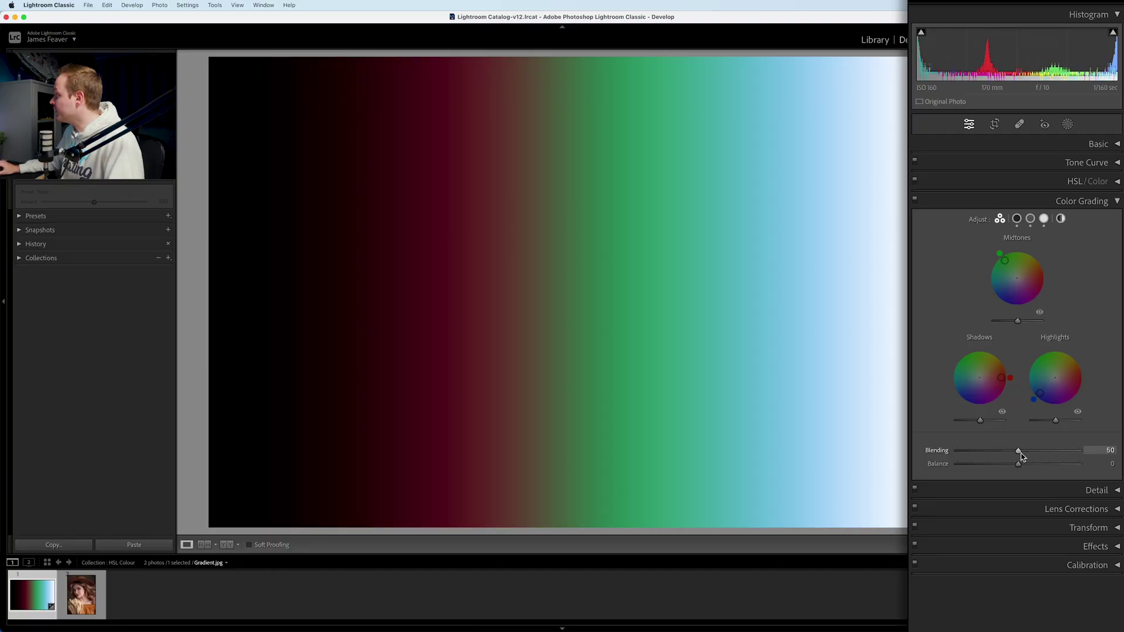
pyautogui.moveTo(1019, 454); pyautogui.dragTo(1075, 454)
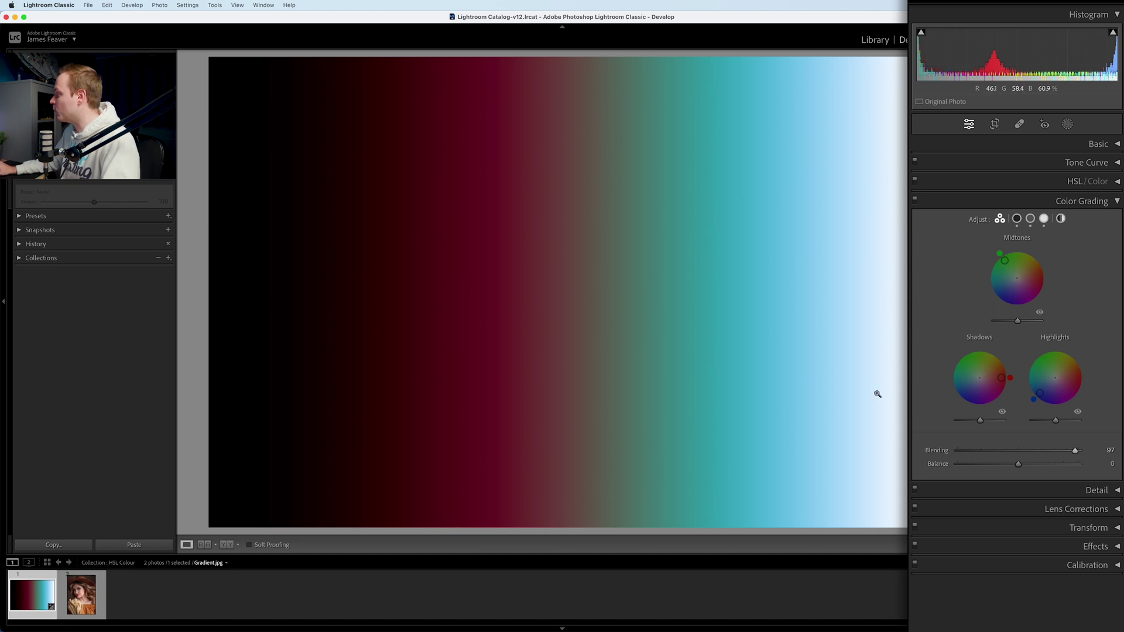
pyautogui.moveTo(1076, 453); pyautogui.dragTo(974, 453)
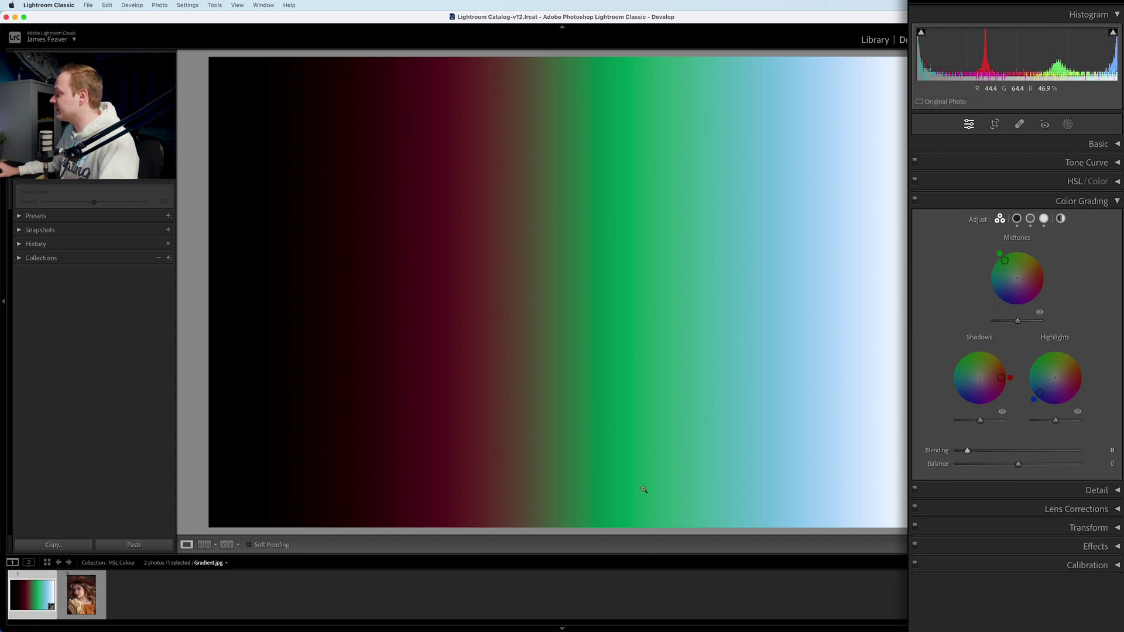
pyautogui.moveTo(966, 451); pyautogui.dragTo(964, 454)
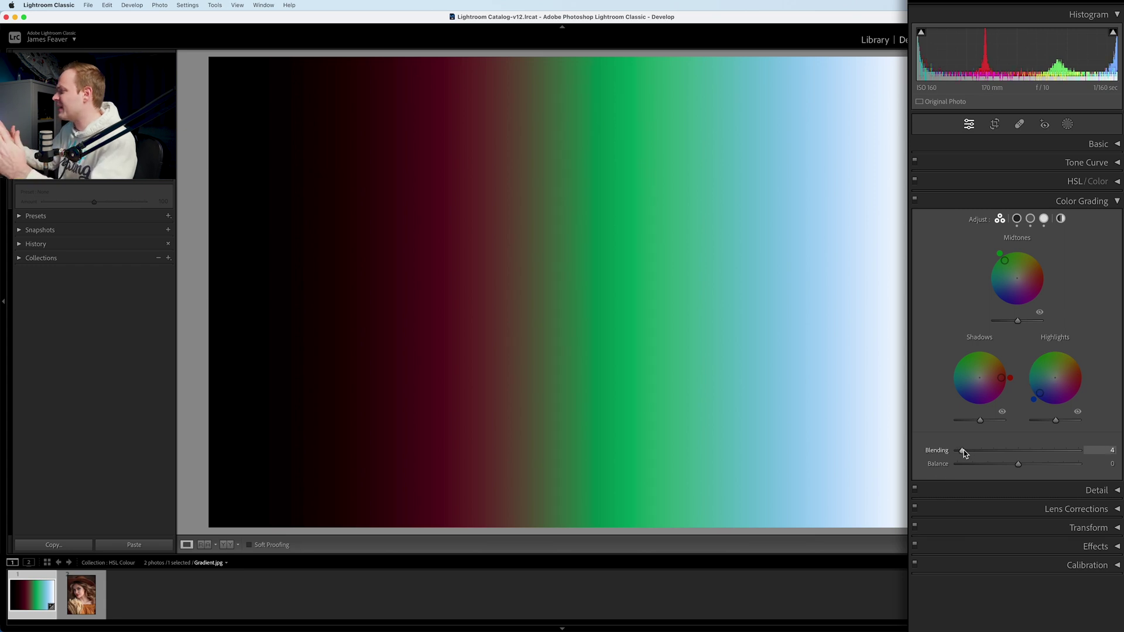
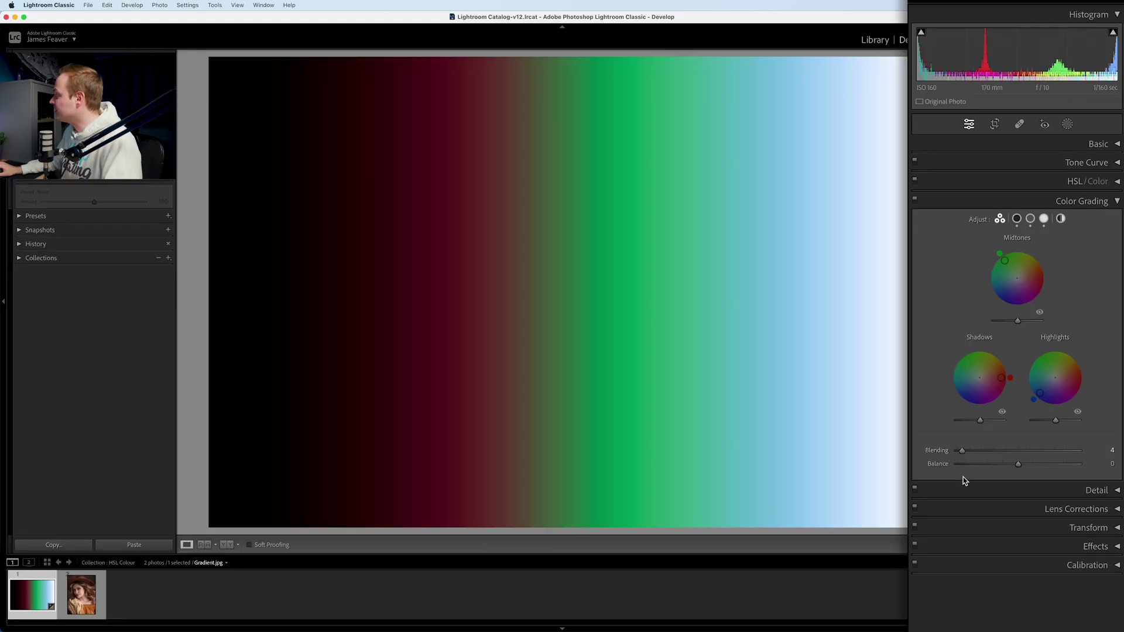
# Try Balance at +54 and -77, and restore Blending to 50 and Balance to 0
pyautogui.moveTo(1018, 465); pyautogui.dragTo(1050, 464)
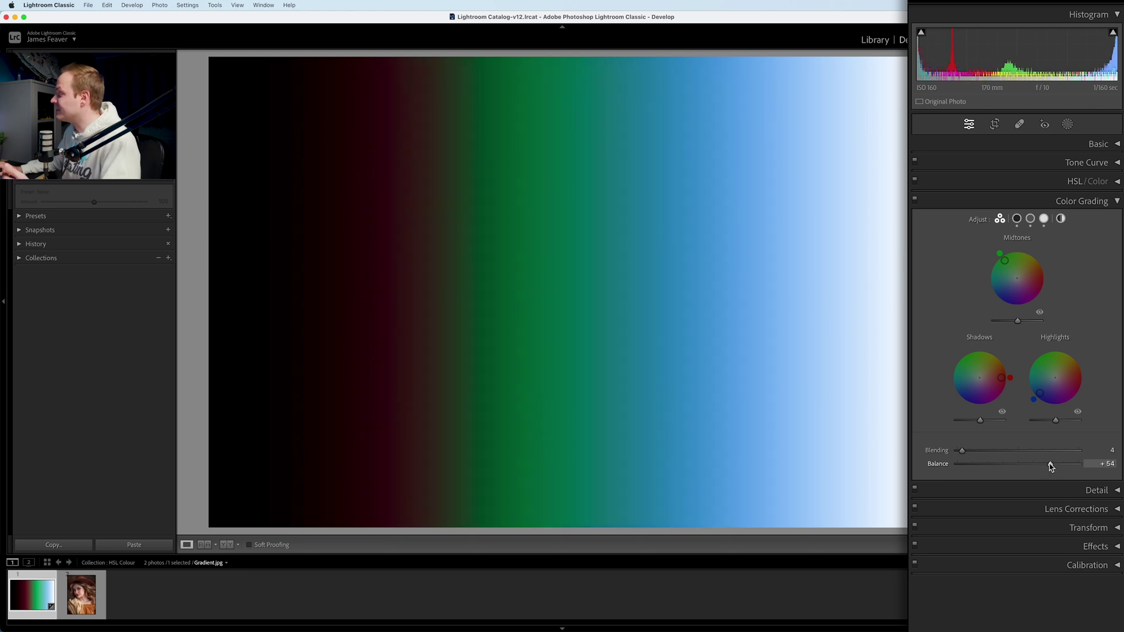
pyautogui.moveTo(1051, 466); pyautogui.dragTo(971, 466)
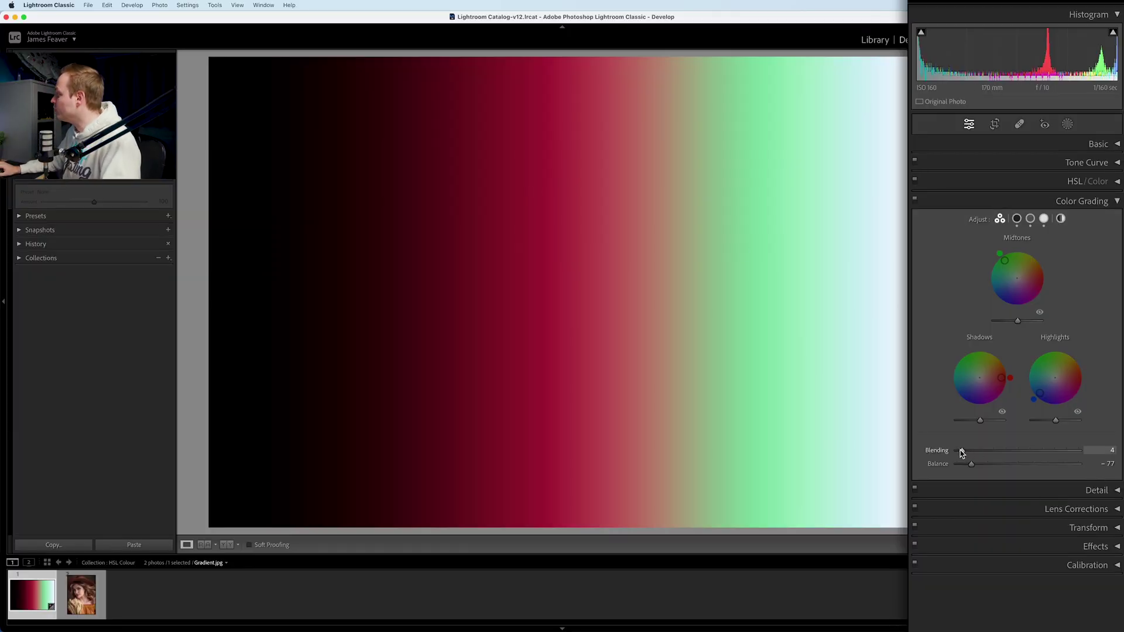
pyautogui.moveTo(1016, 451)
pyautogui.mouseDown()
pyautogui.moveTo(1031, 451)
pyautogui.moveTo(1013, 468)
pyautogui.mouseUp()
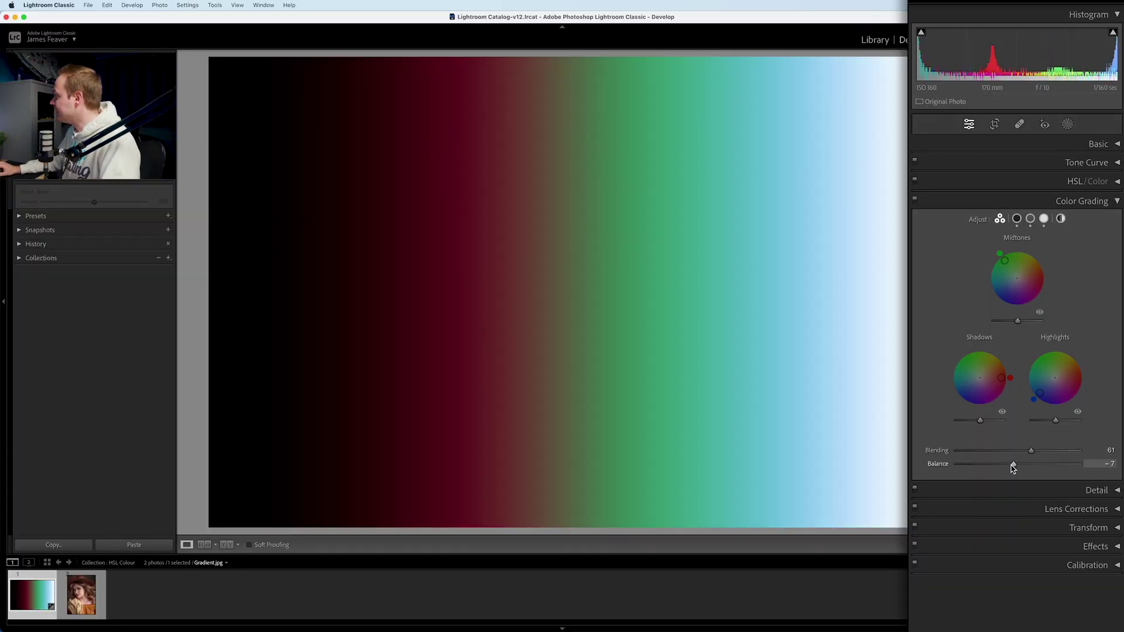
# Apply a global magenta tint to the gradient with hue 300 and saturation 72
pyautogui.click(1016, 218)
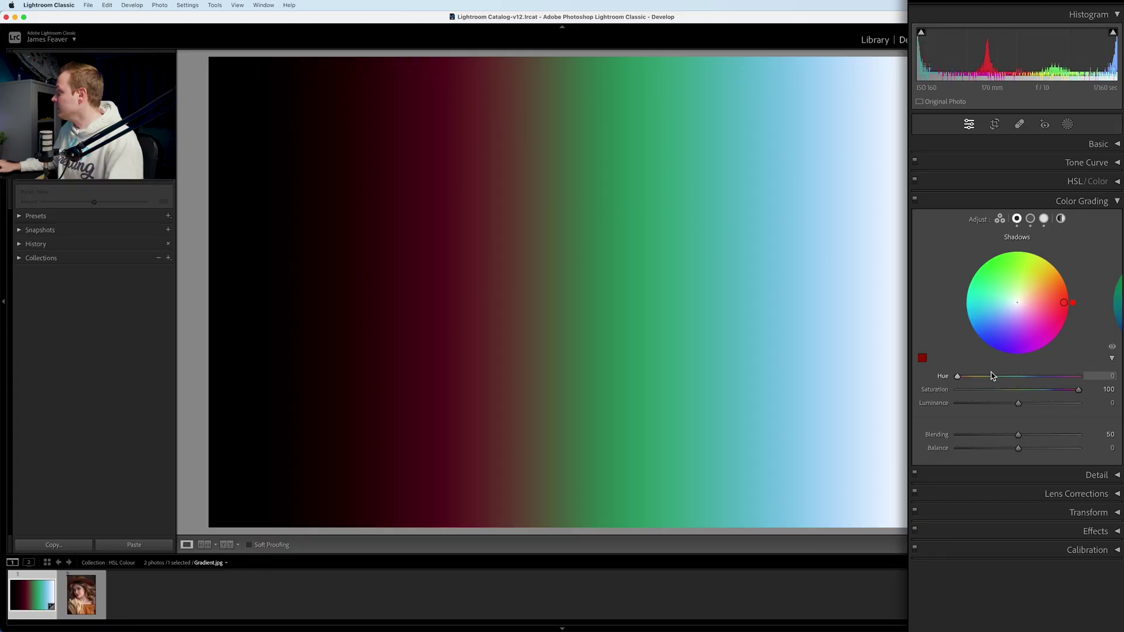
pyautogui.click(1061, 220)
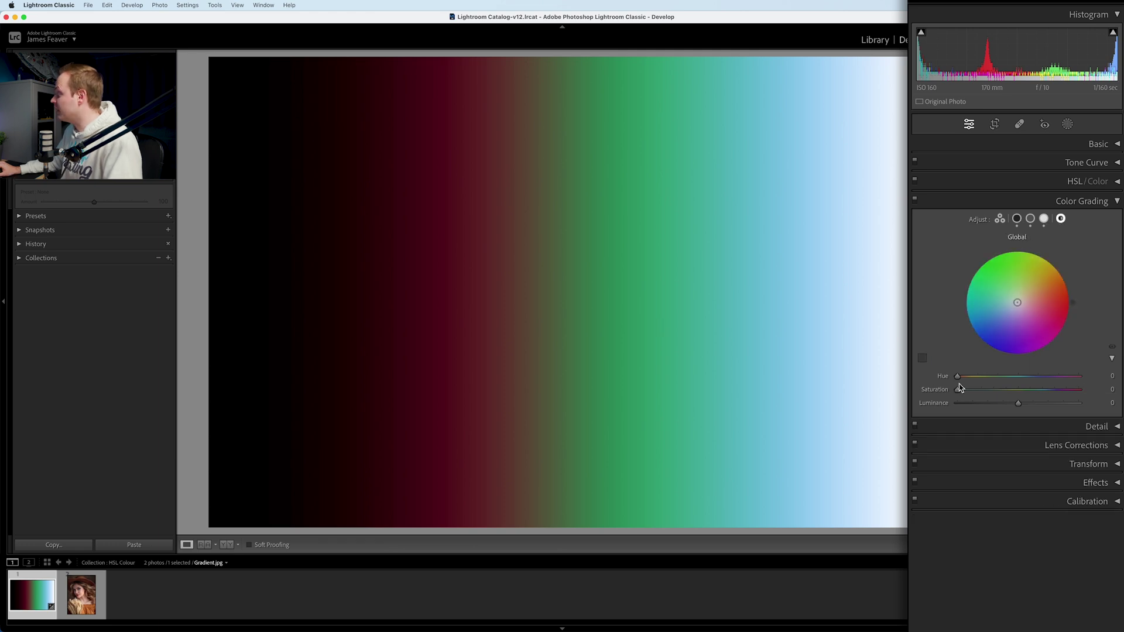
pyautogui.moveTo(958, 376); pyautogui.dragTo(1075, 377)
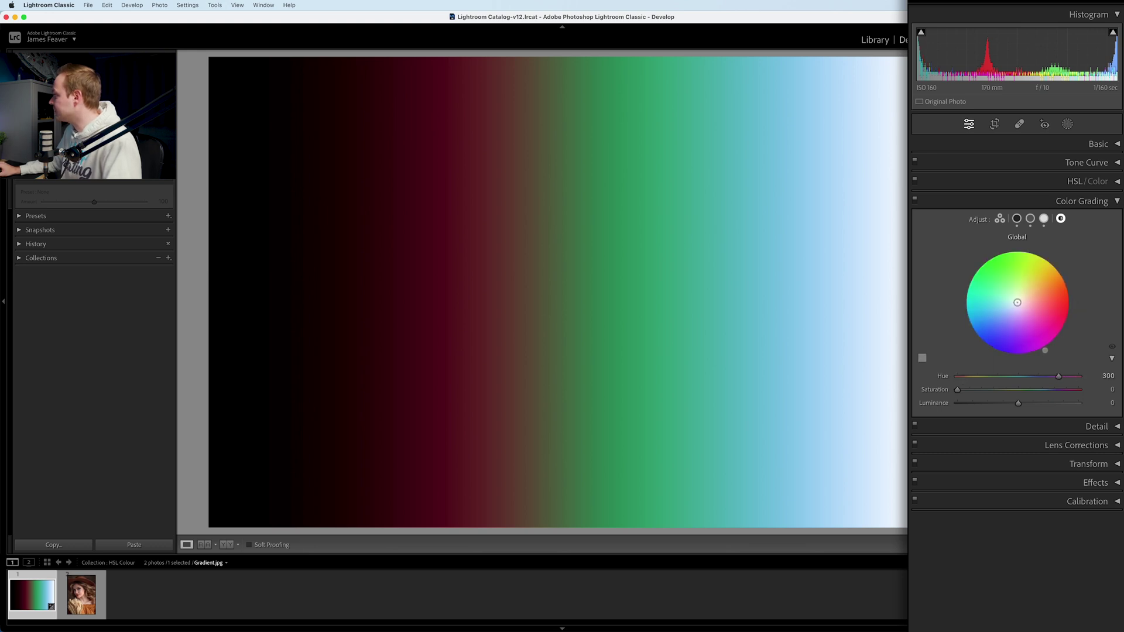
pyautogui.moveTo(957, 389); pyautogui.dragTo(1042, 390)
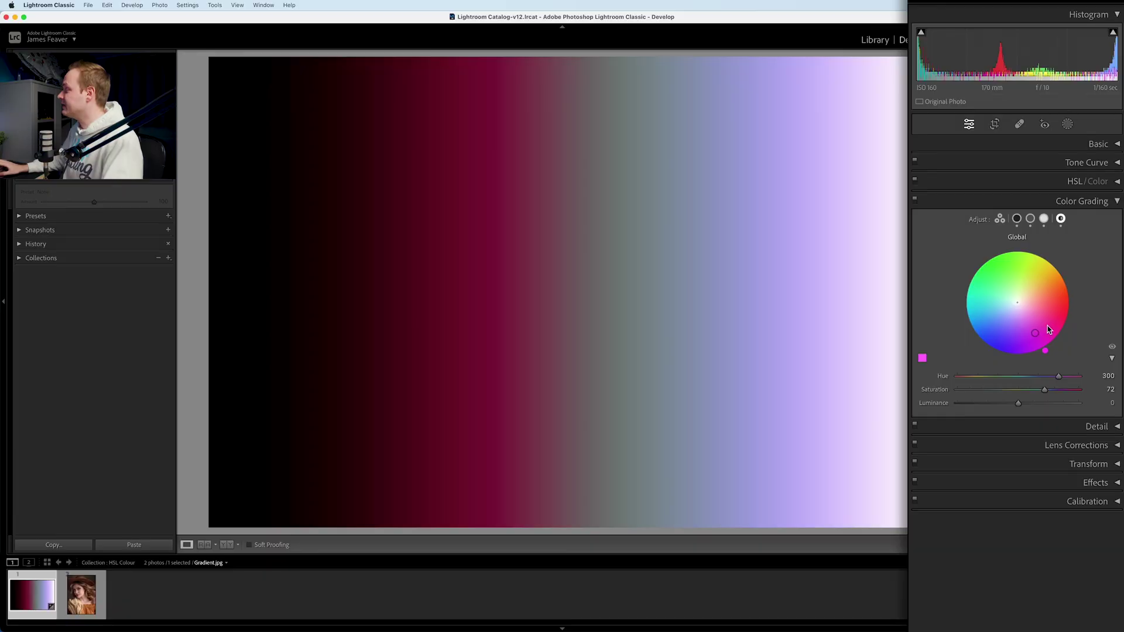
# Open the portrait photo of the woman in the hat and bring up its Shadows color wheel
pyautogui.click(81, 603)
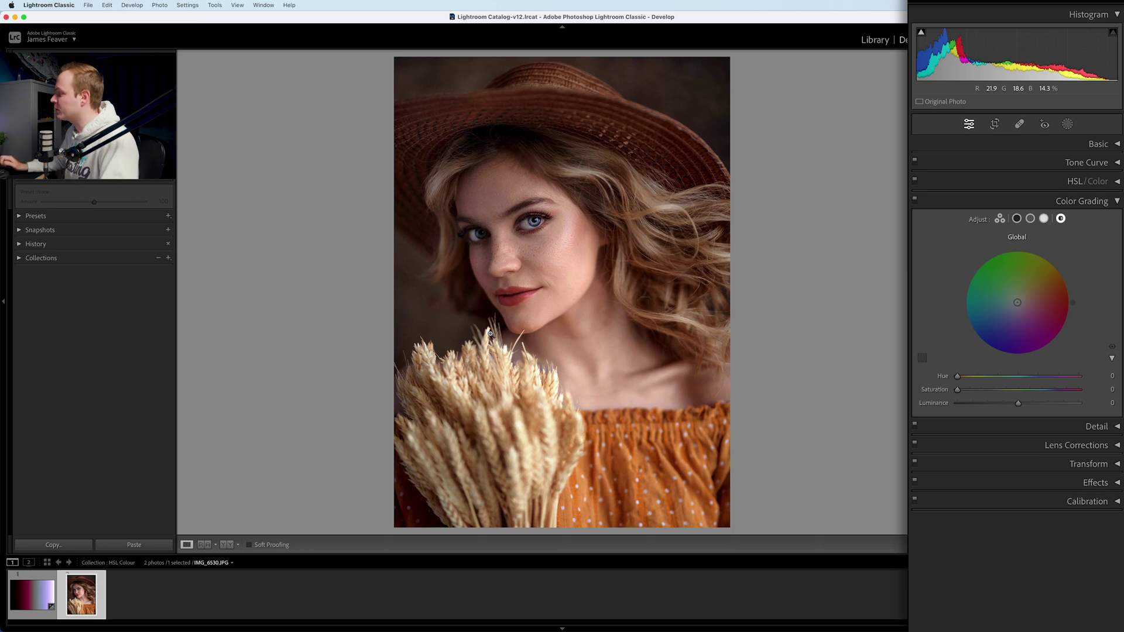
pyautogui.click(1000, 219)
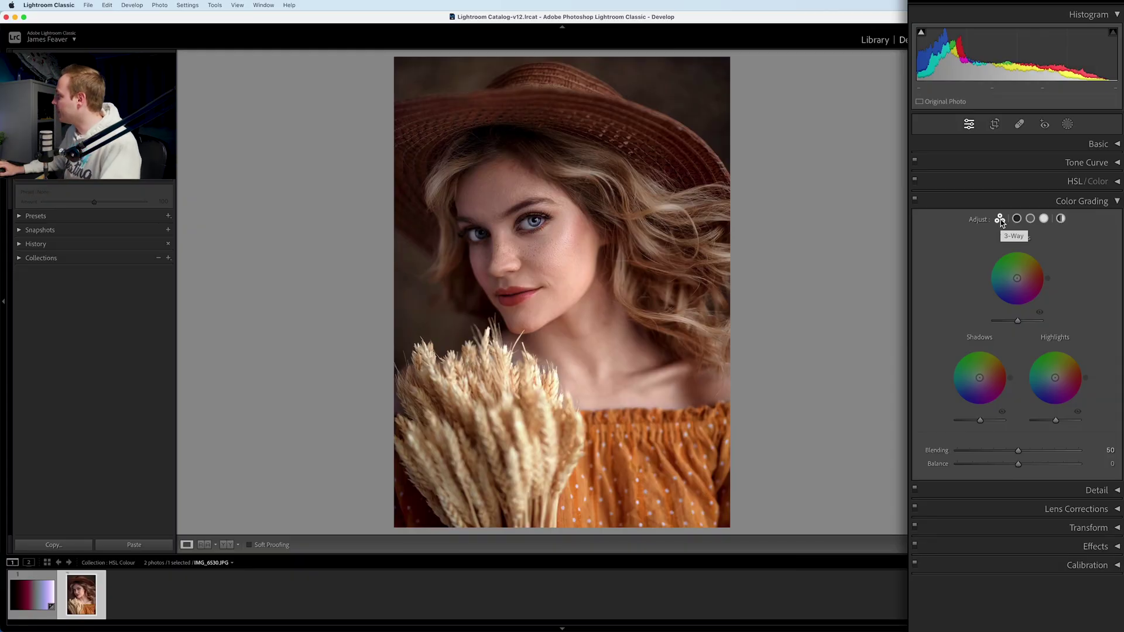
pyautogui.click(1016, 220)
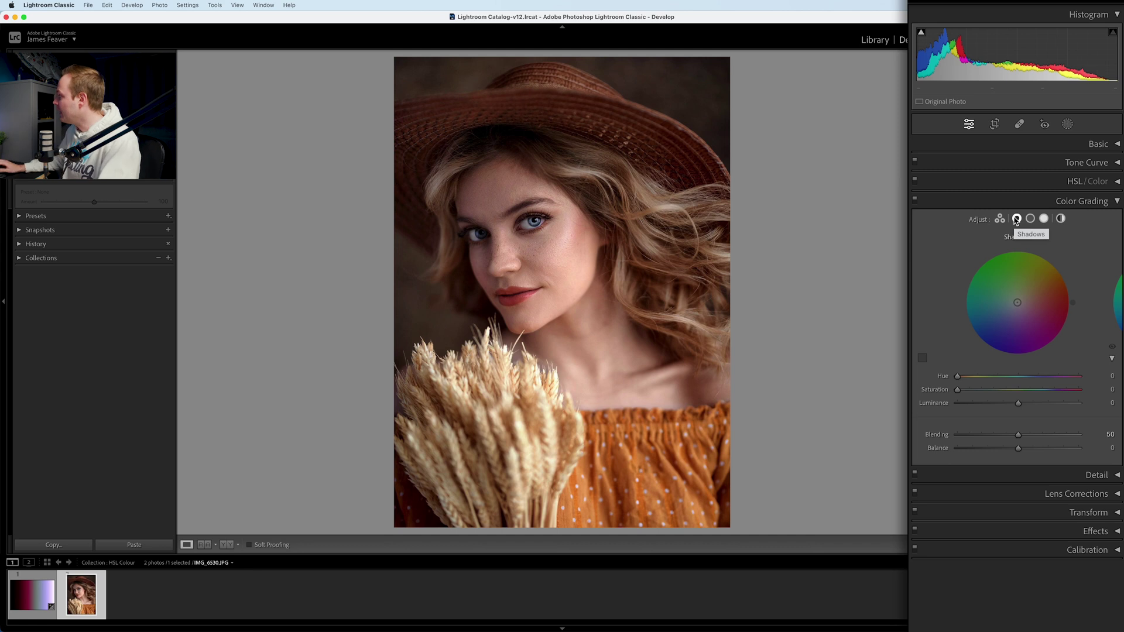
pyautogui.click(1015, 219)
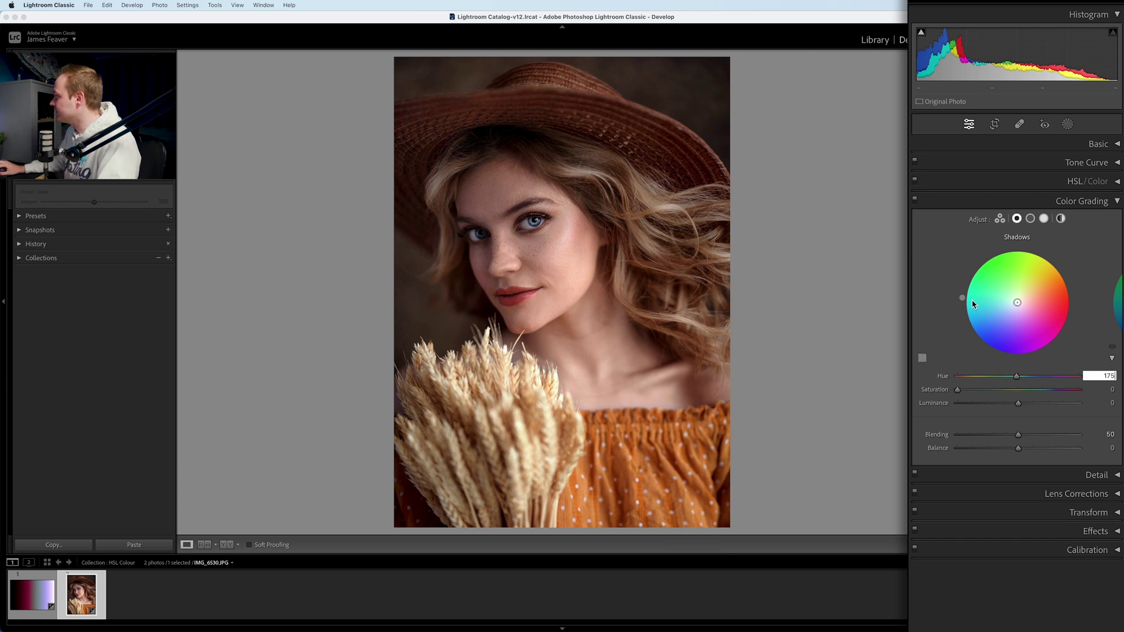
# Tint the portrait's shadows blue with hue 200 and saturation 27
pyautogui.moveTo(958, 390); pyautogui.dragTo(1011, 391)
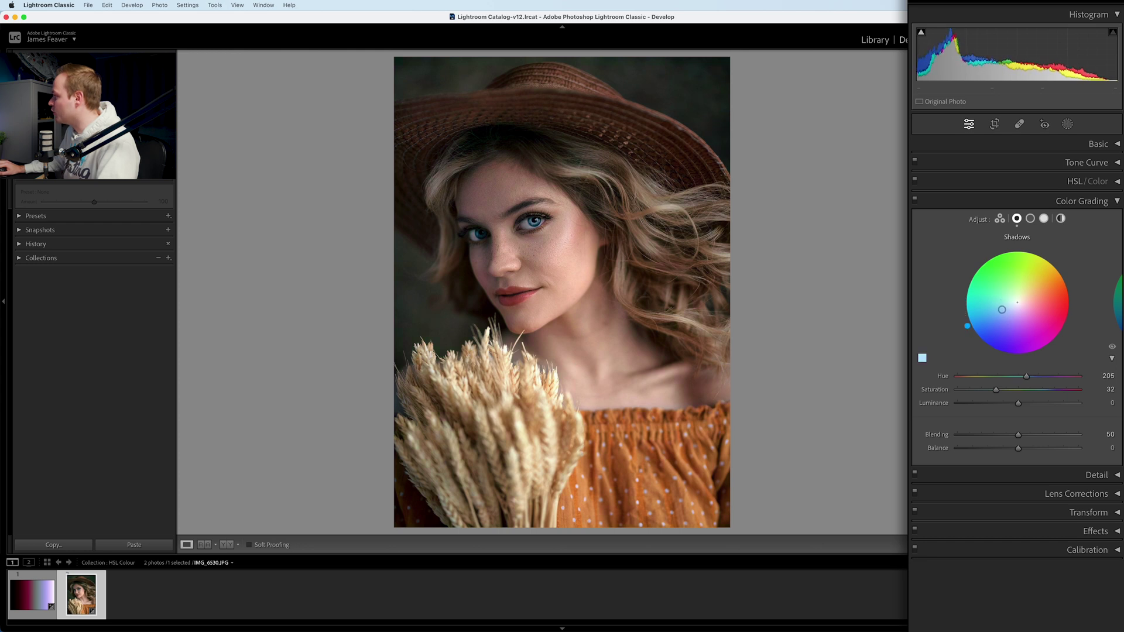
pyautogui.click(1107, 376)
pyautogui.write('20')
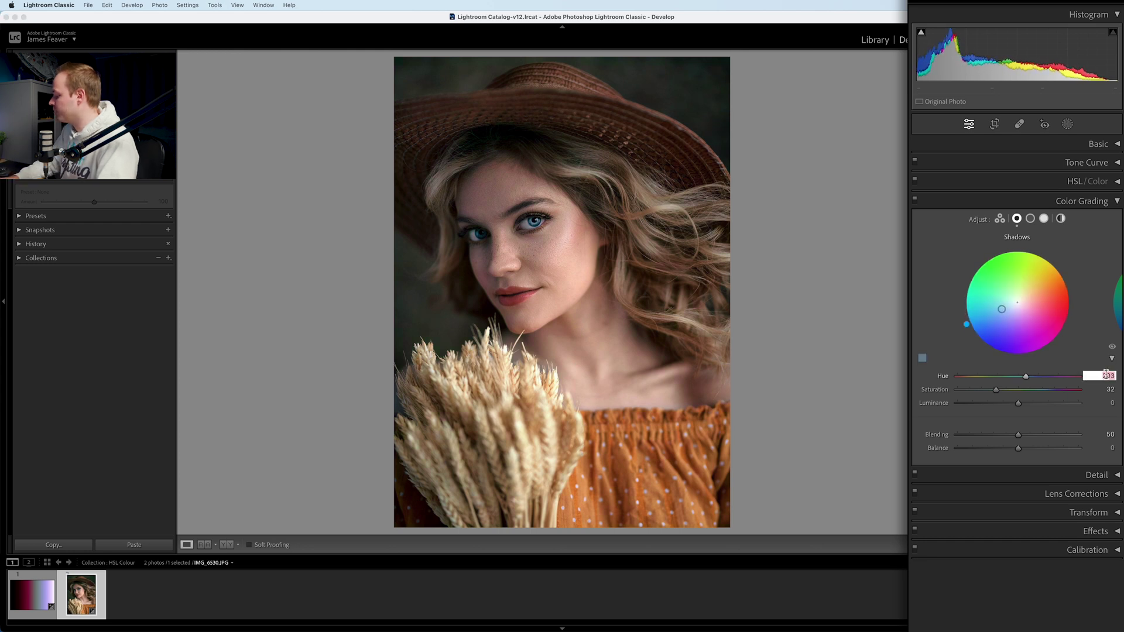
pyautogui.write('0')
pyautogui.moveTo(996, 389); pyautogui.dragTo(972, 394)
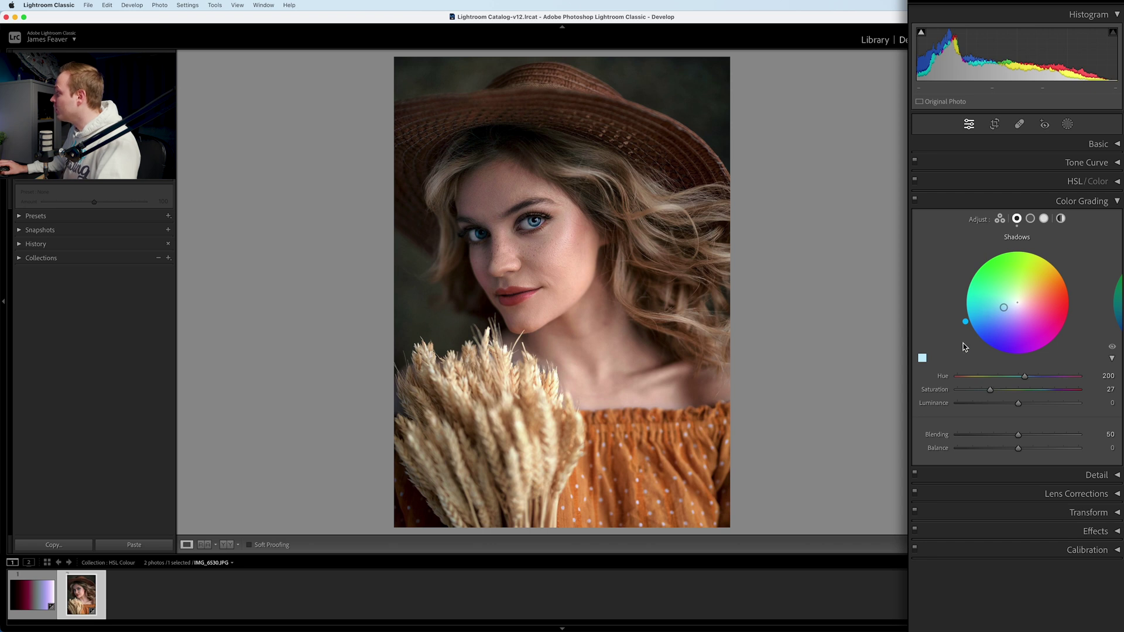
# Try the sampled skin color of the cheek on the shadows, and settle on blue with hue 227 and saturation 33
pyautogui.click(921, 359)
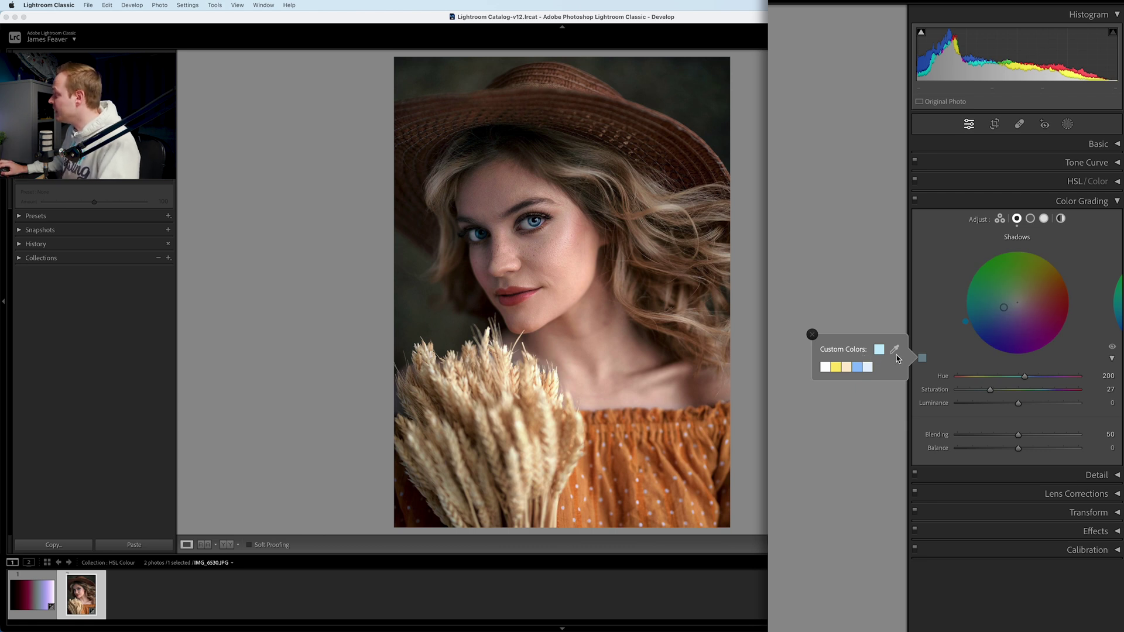
pyautogui.click(894, 351)
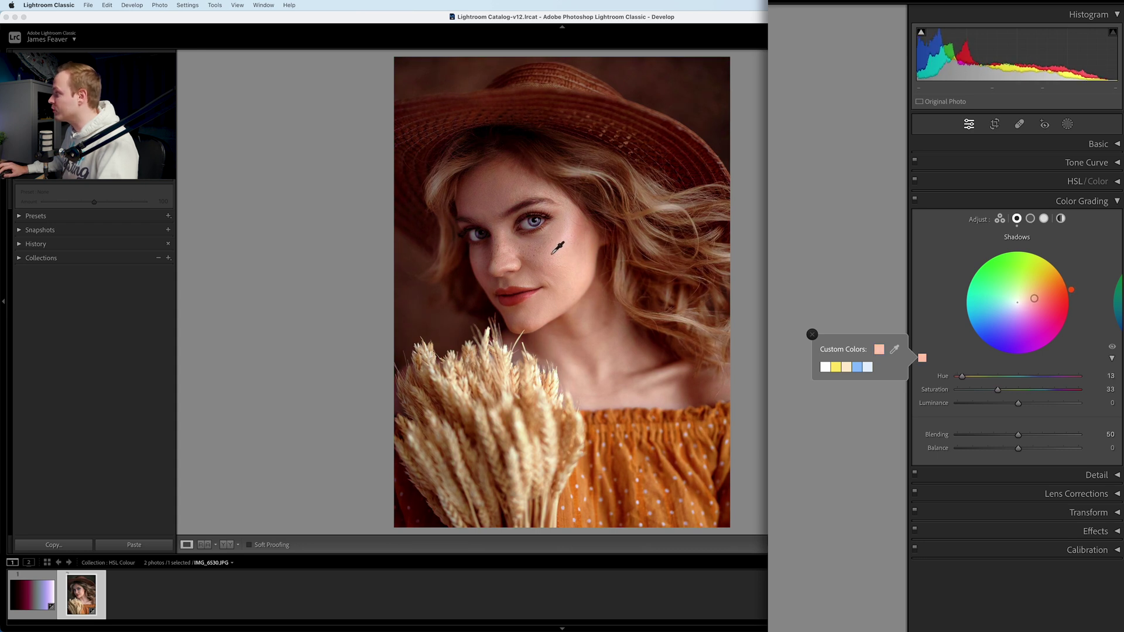
pyautogui.click(555, 252)
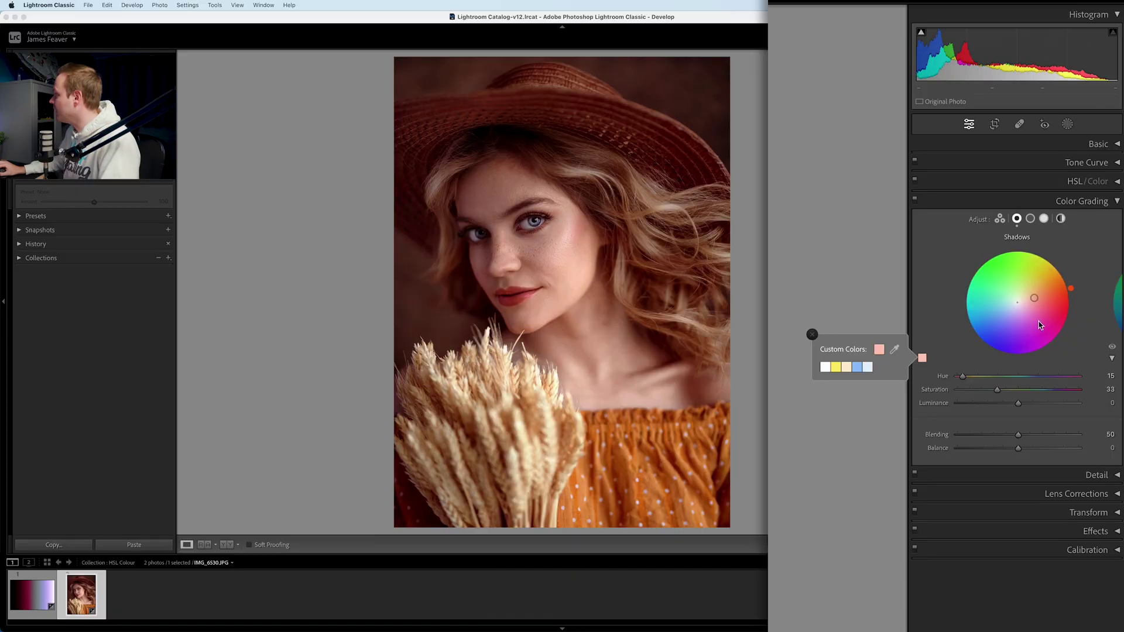
pyautogui.moveTo(1040, 326); pyautogui.dragTo(1004, 315)
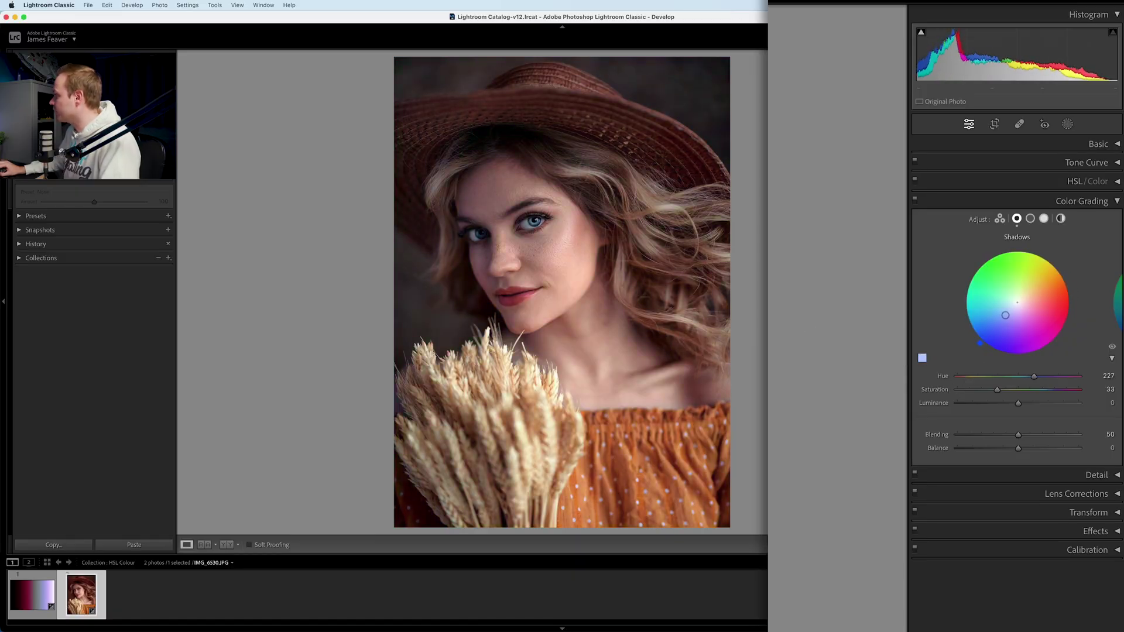
# Tint the midtones with the sampled skin color of the cheek, hue 17 and saturation 35, and set their luminance to +50
pyautogui.click(1029, 220)
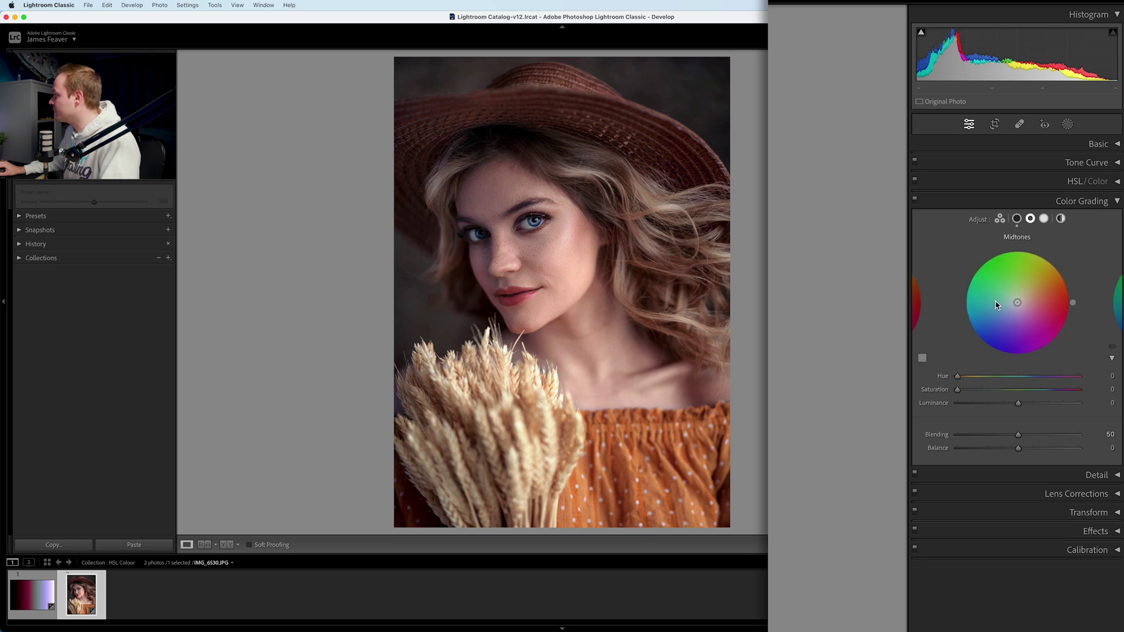
pyautogui.click(922, 358)
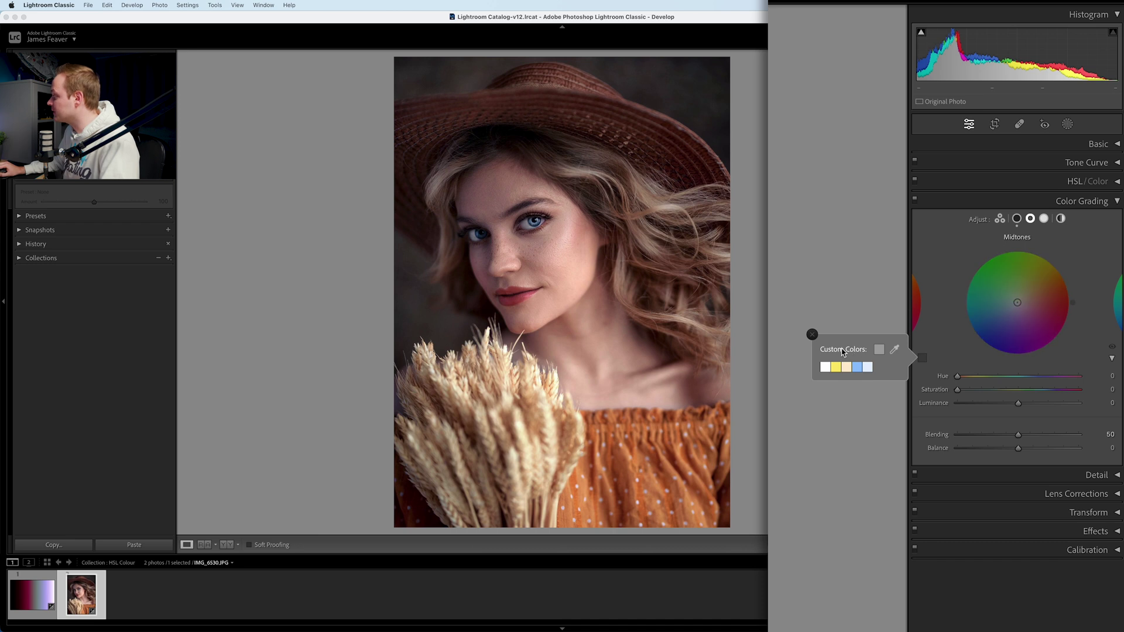
pyautogui.moveTo(824, 365); pyautogui.dragTo(558, 257)
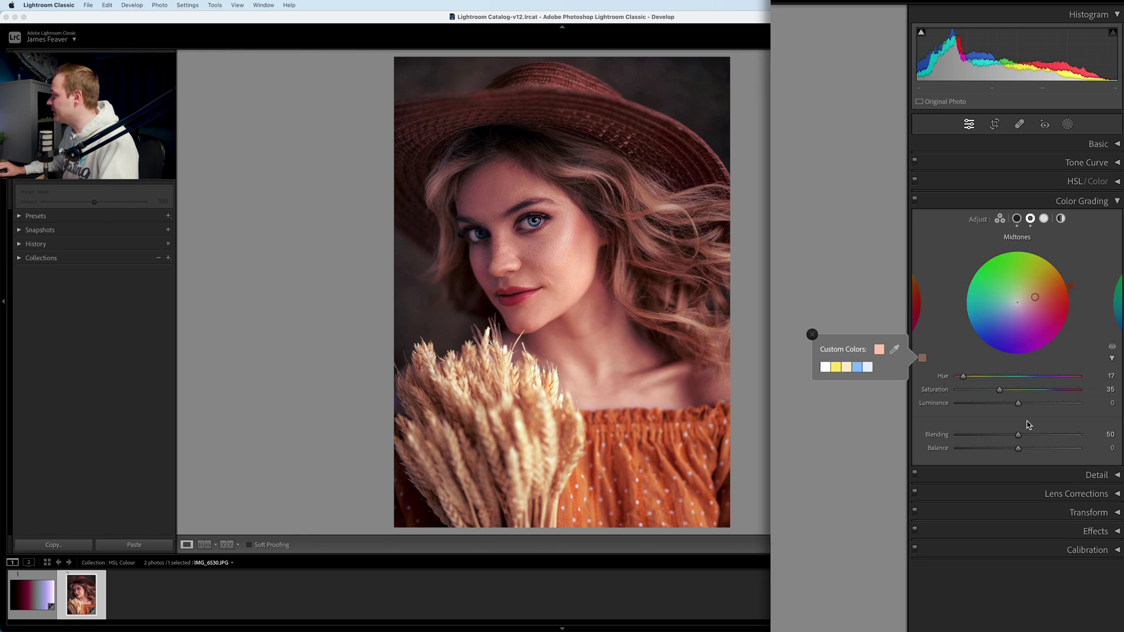
pyautogui.moveTo(1016, 404); pyautogui.dragTo(1048, 406)
pyautogui.click(1094, 404)
pyautogui.write('50')
pyautogui.press('Return')
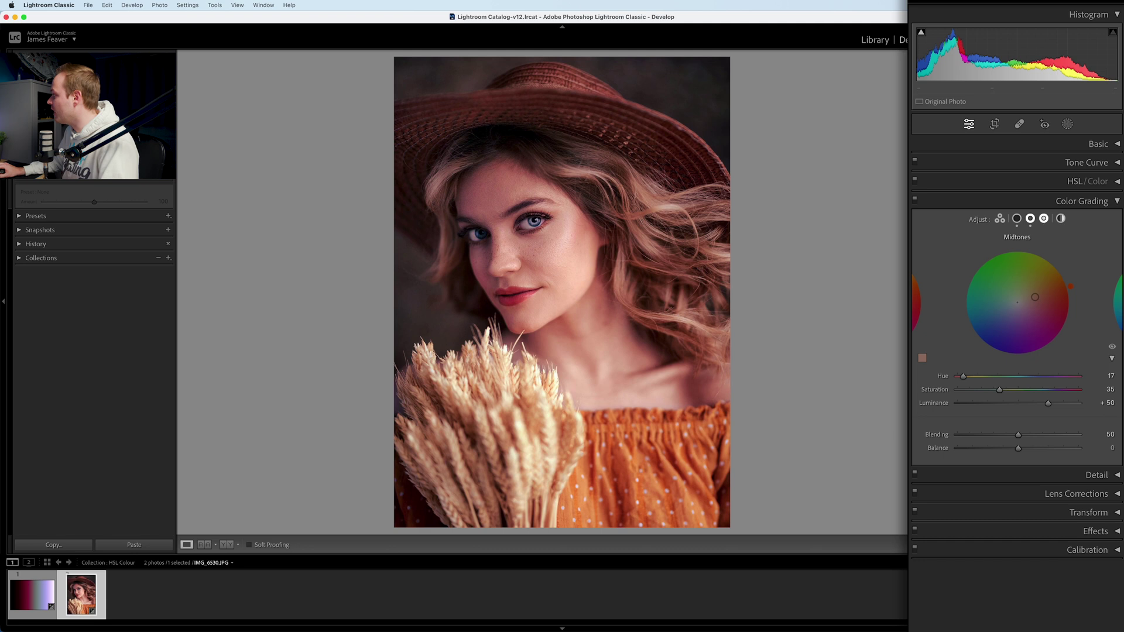
# Tint the portrait's highlights yellow with hue 50, saturation 26 and luminance +45
pyautogui.click(1043, 218)
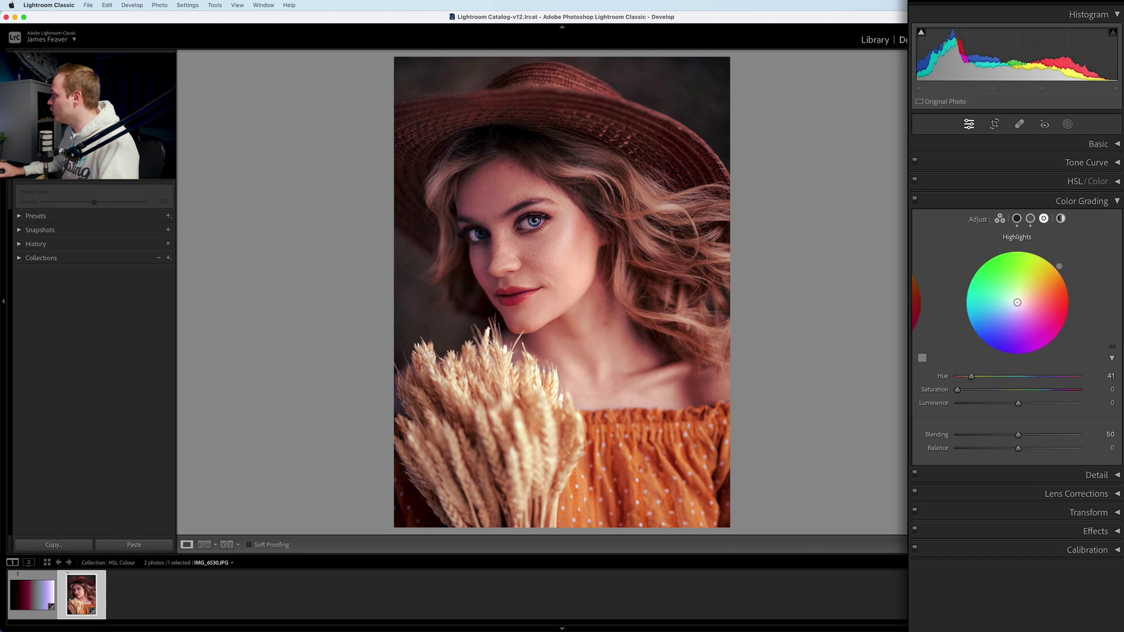
pyautogui.click(1110, 375)
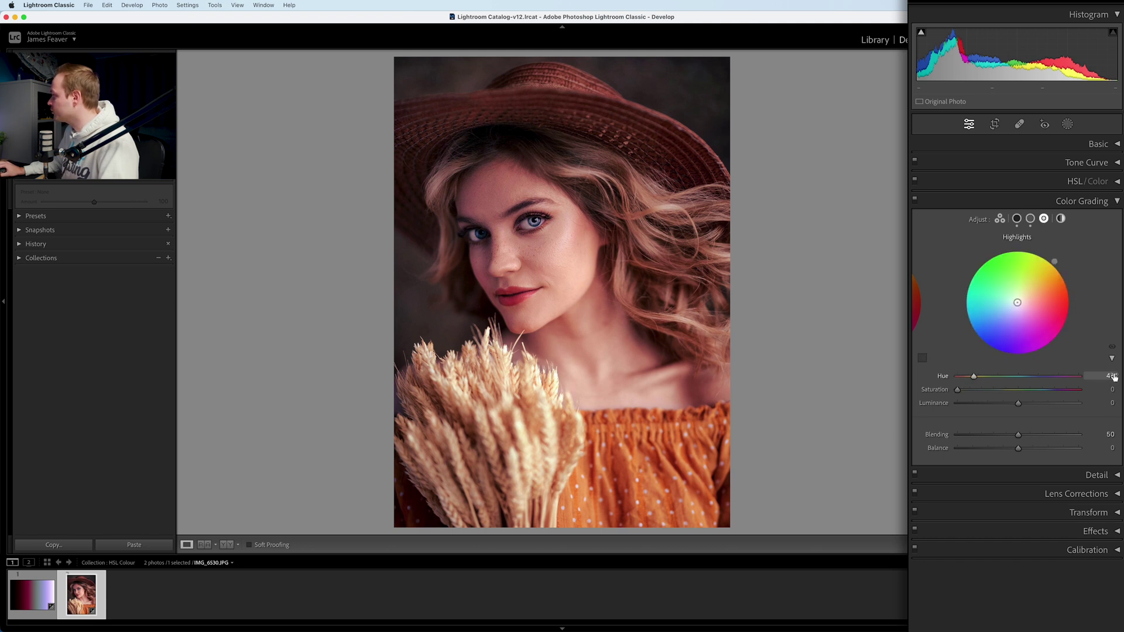
pyautogui.write('50')
pyautogui.press('Return')
pyautogui.moveTo(957, 391); pyautogui.dragTo(1044, 404)
pyautogui.click(1103, 402)
pyautogui.write('45')
pyautogui.press('Return')
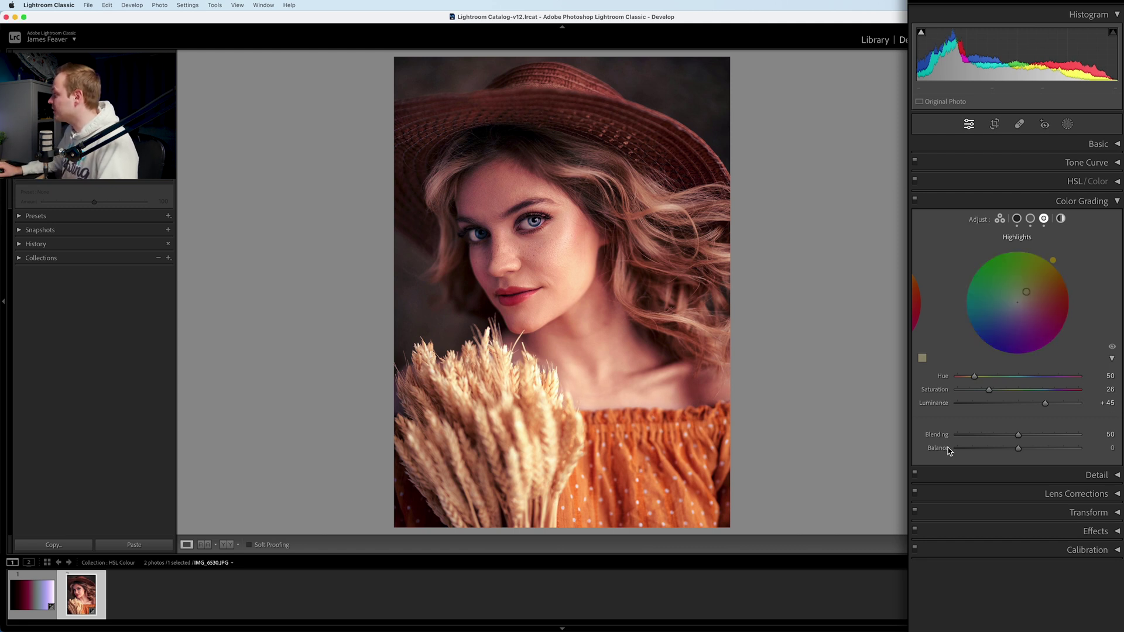
# Try Balance at -67 on the portrait, and set it to +25
pyautogui.moveTo(1019, 451); pyautogui.dragTo(979, 451)
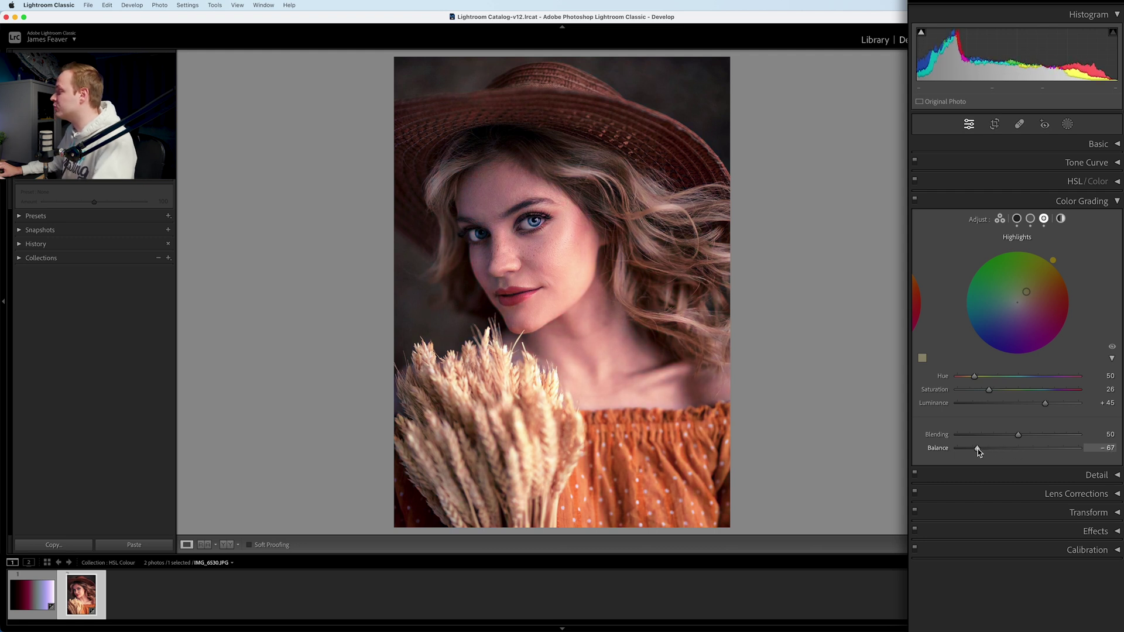
pyautogui.moveTo(978, 452); pyautogui.dragTo(1038, 451)
pyautogui.click(1103, 447)
pyautogui.write('25')
pyautogui.press('Return')
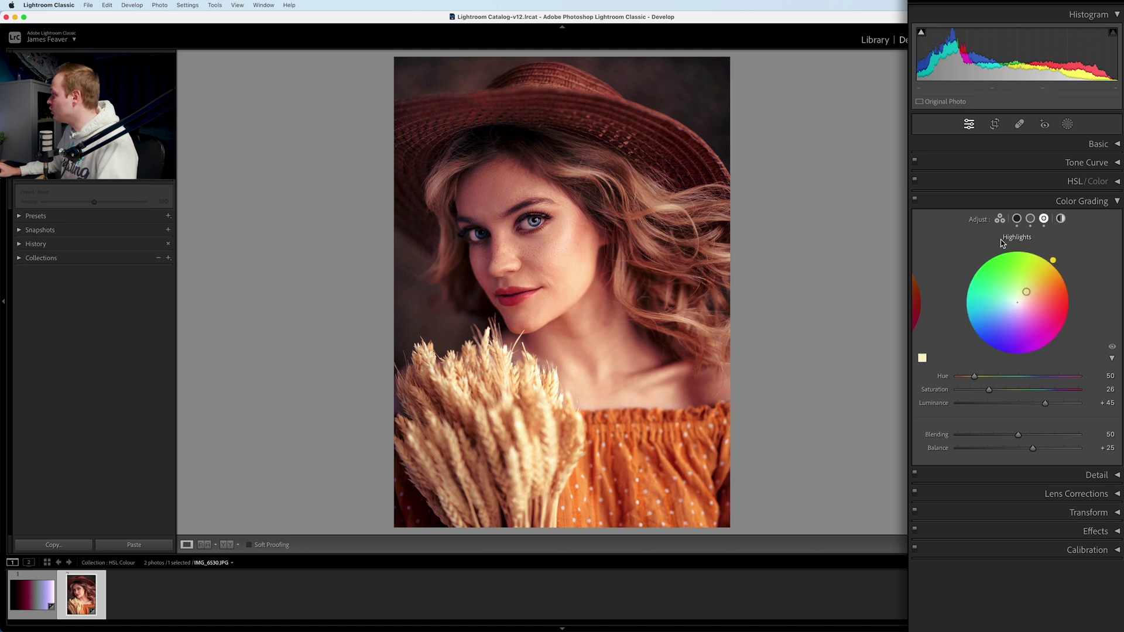
# Apply a global orange tint to the portrait with hue 25 and saturation 10
pyautogui.click(1060, 219)
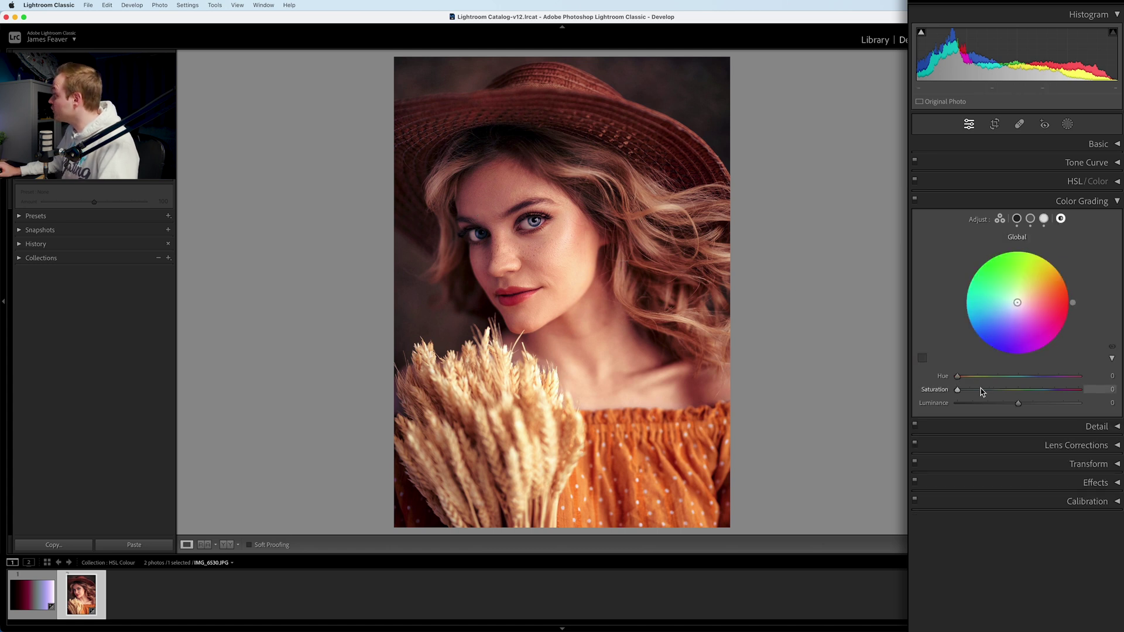
pyautogui.moveTo(1072, 302); pyautogui.dragTo(1070, 285)
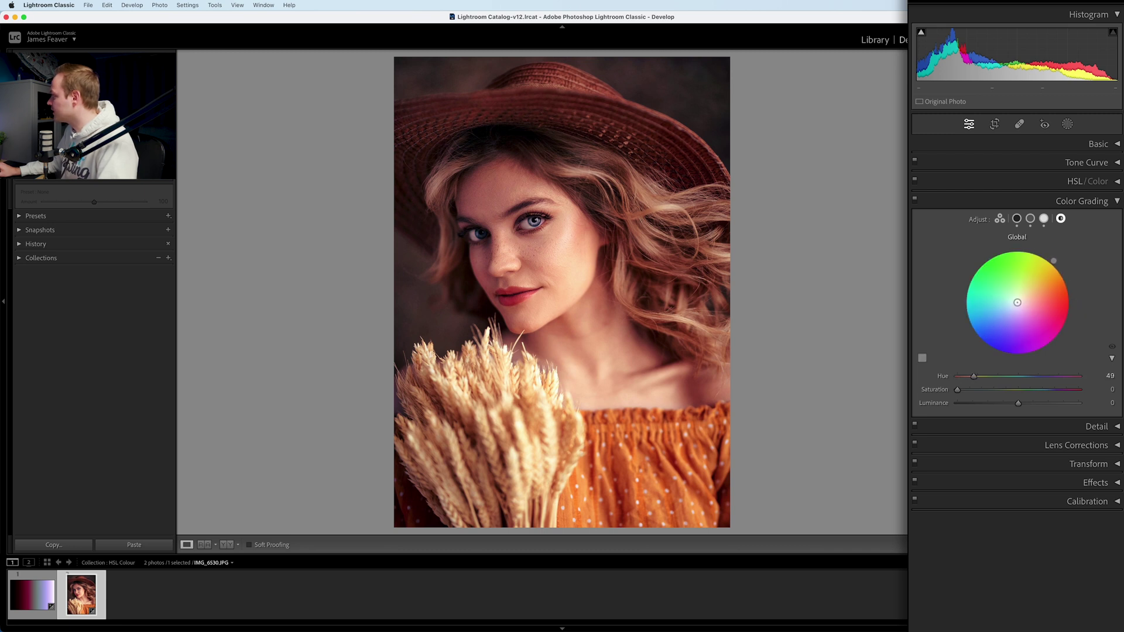
pyautogui.click(1107, 377)
pyautogui.write('25')
pyautogui.press('Return')
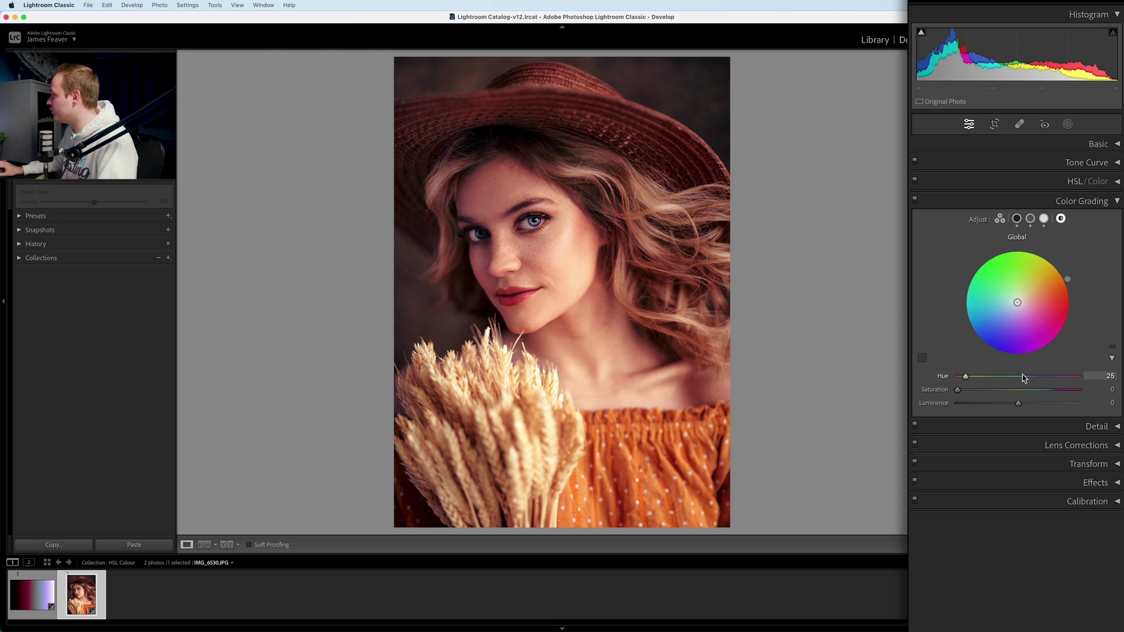
pyautogui.moveTo(958, 390); pyautogui.dragTo(969, 390)
pyautogui.click(1100, 389)
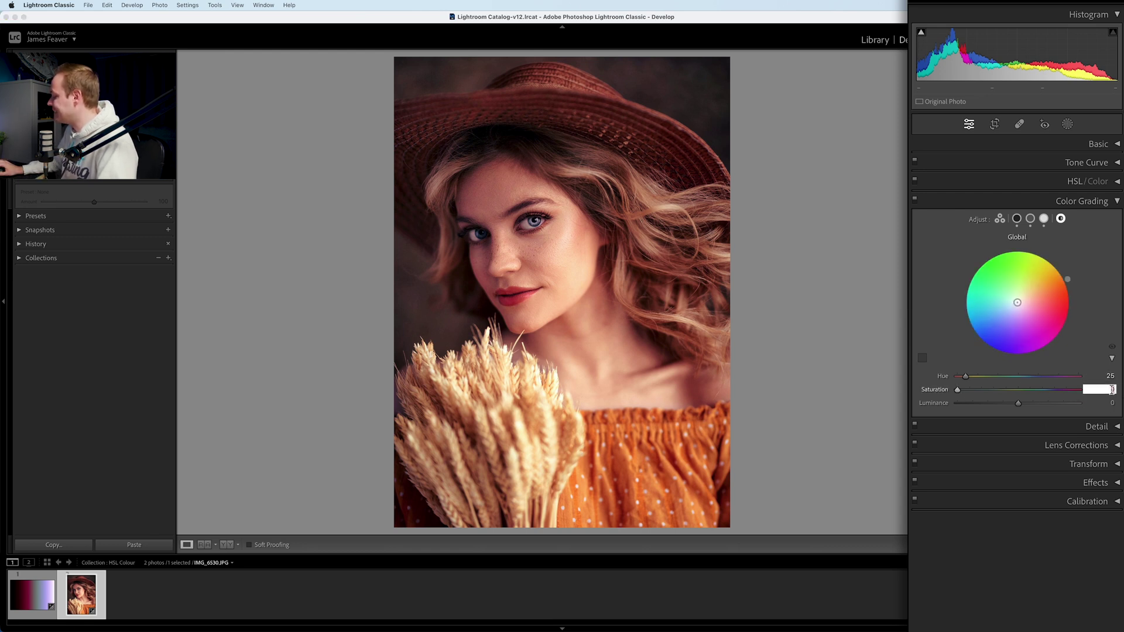
pyautogui.press('Return')
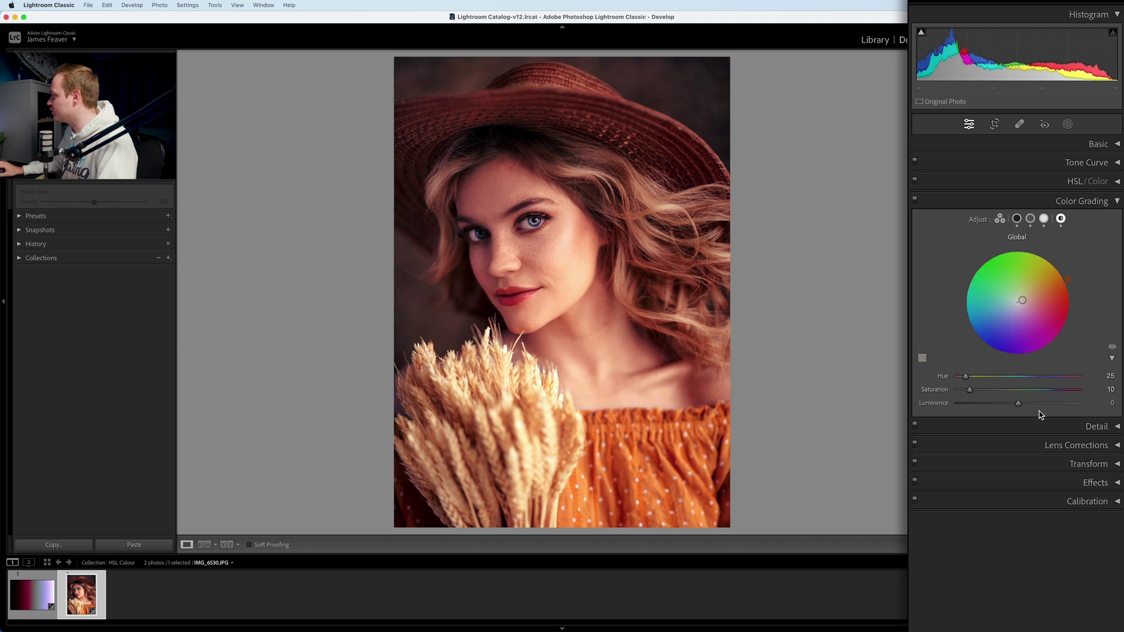
# Set the global luminance of the portrait's color grading to +25
pyautogui.moveTo(1018, 405); pyautogui.dragTo(1032, 405)
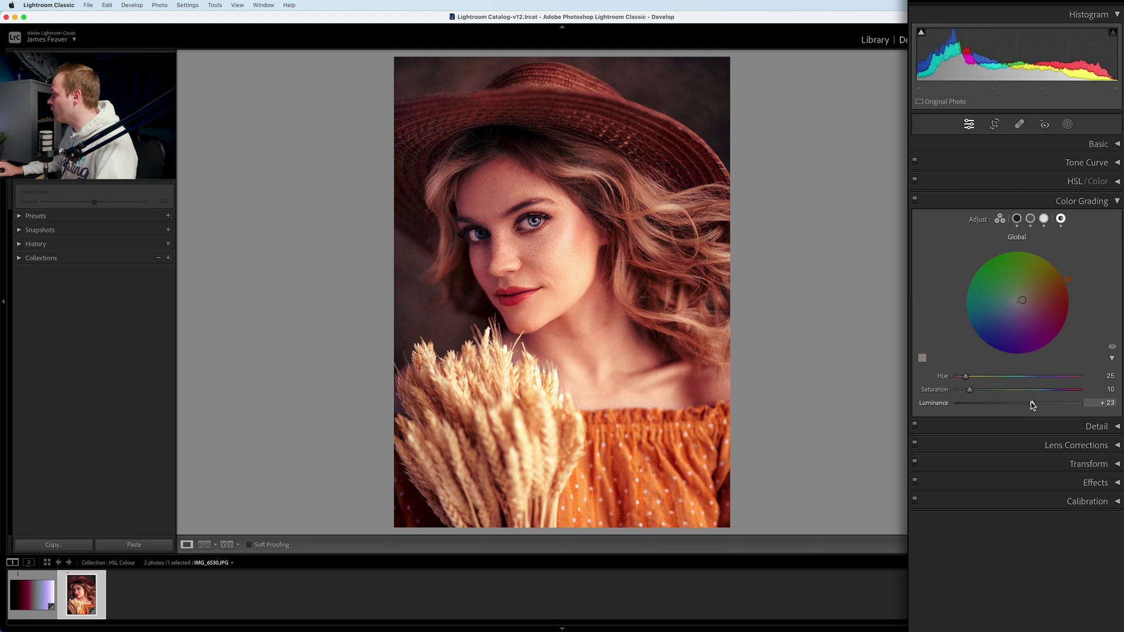
pyautogui.click(1087, 404)
pyautogui.write('25')
pyautogui.press('Return')
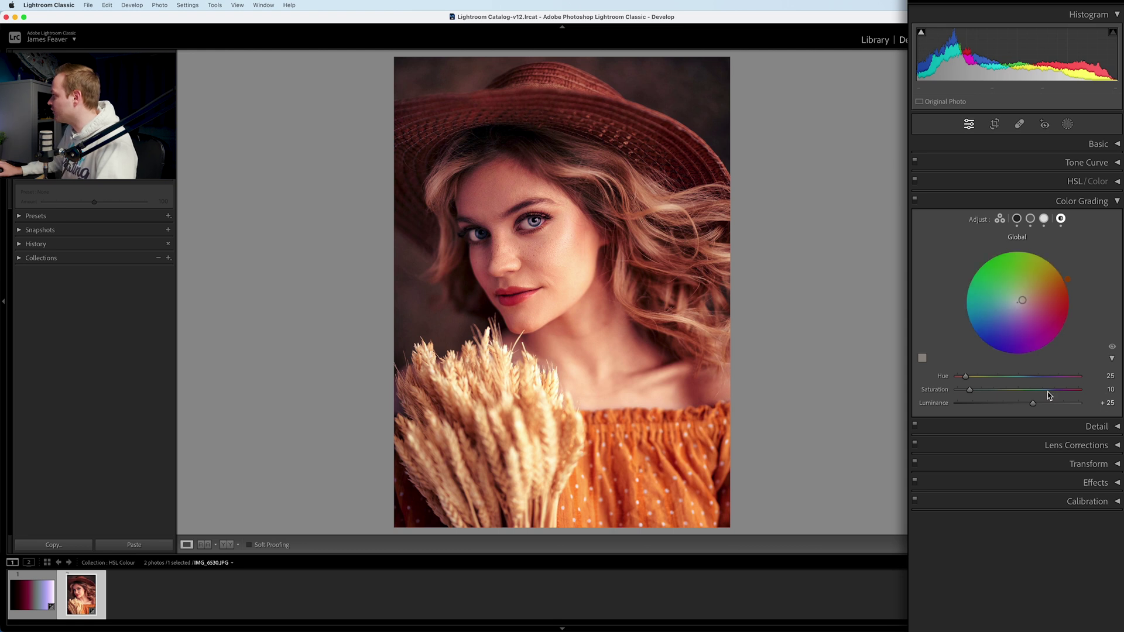
# Review the three color wheels together and compare the portrait with and without its color grading
pyautogui.click(1002, 219)
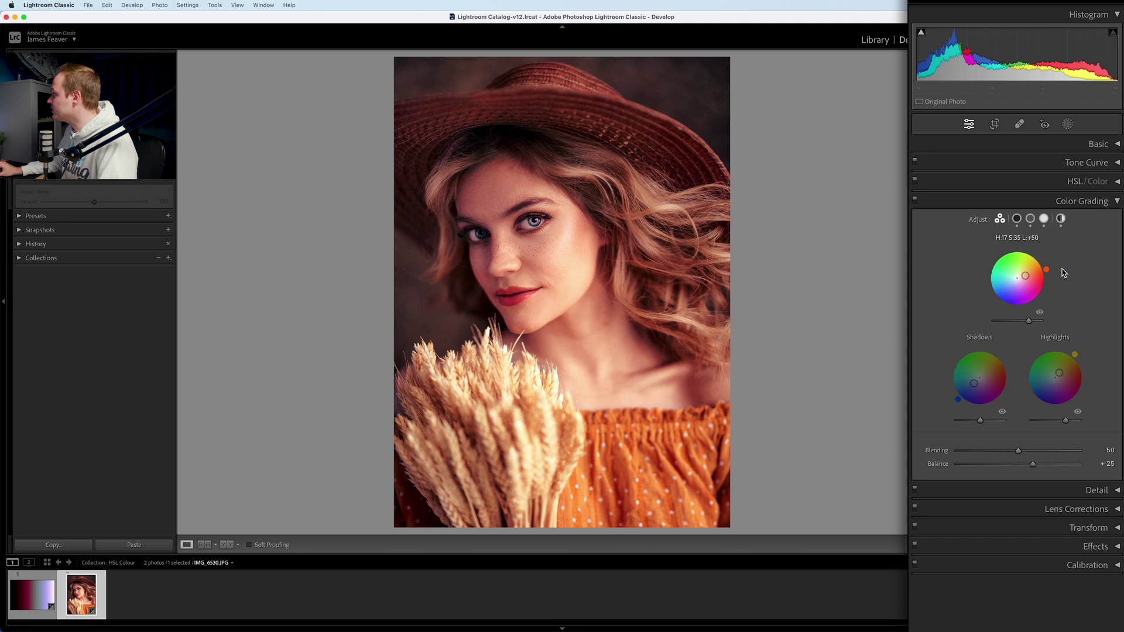
pyautogui.click(1118, 203)
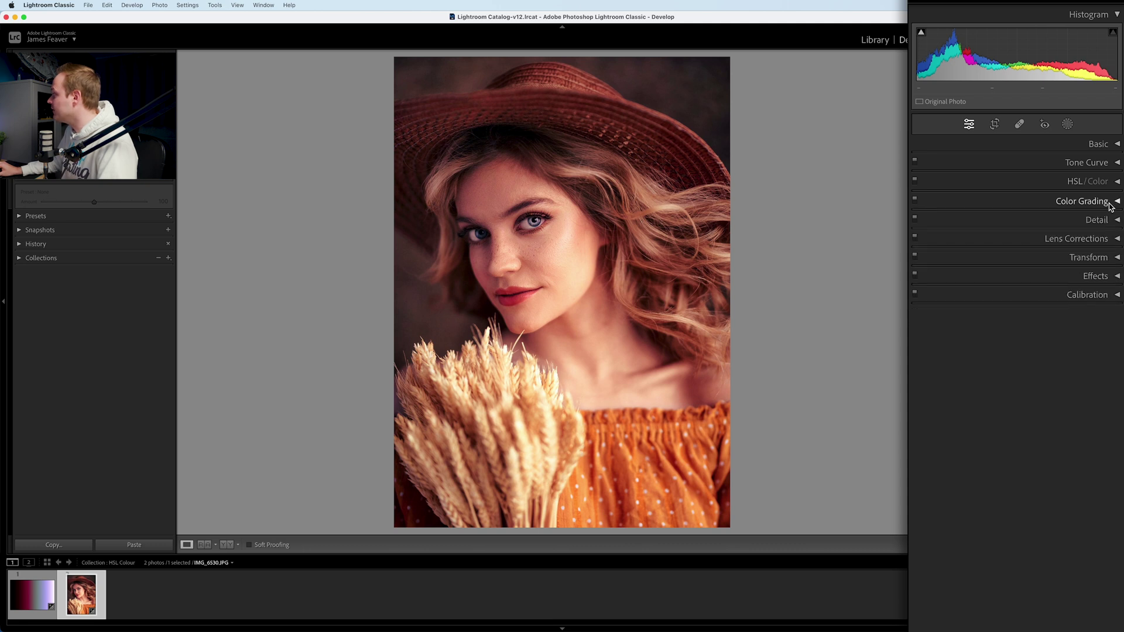
pyautogui.click(914, 200)
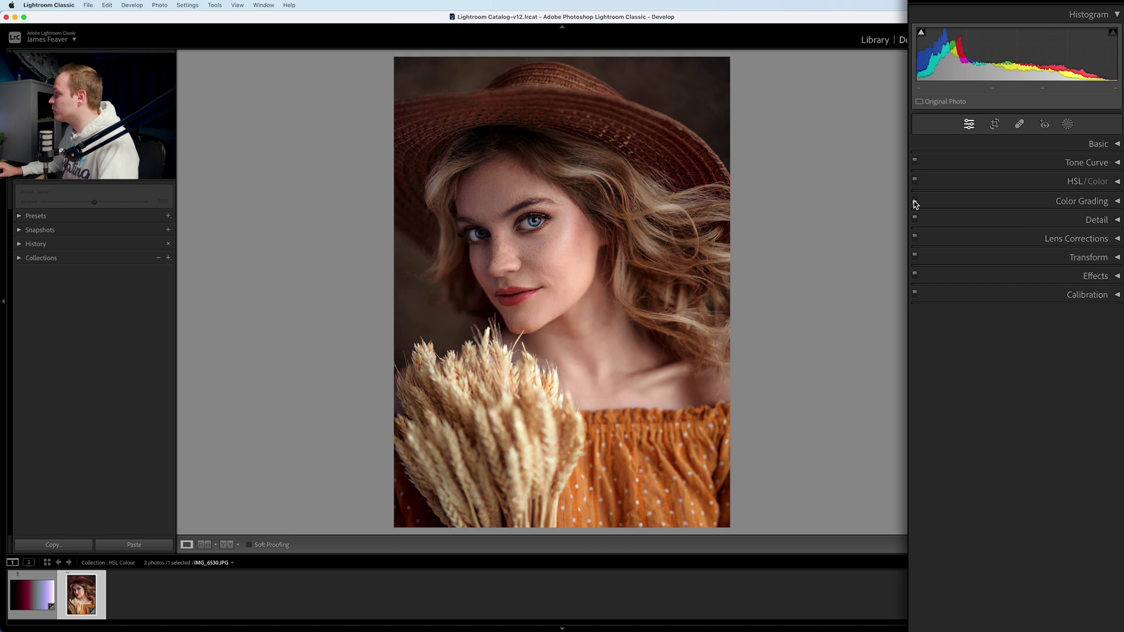
pyautogui.click(915, 201)
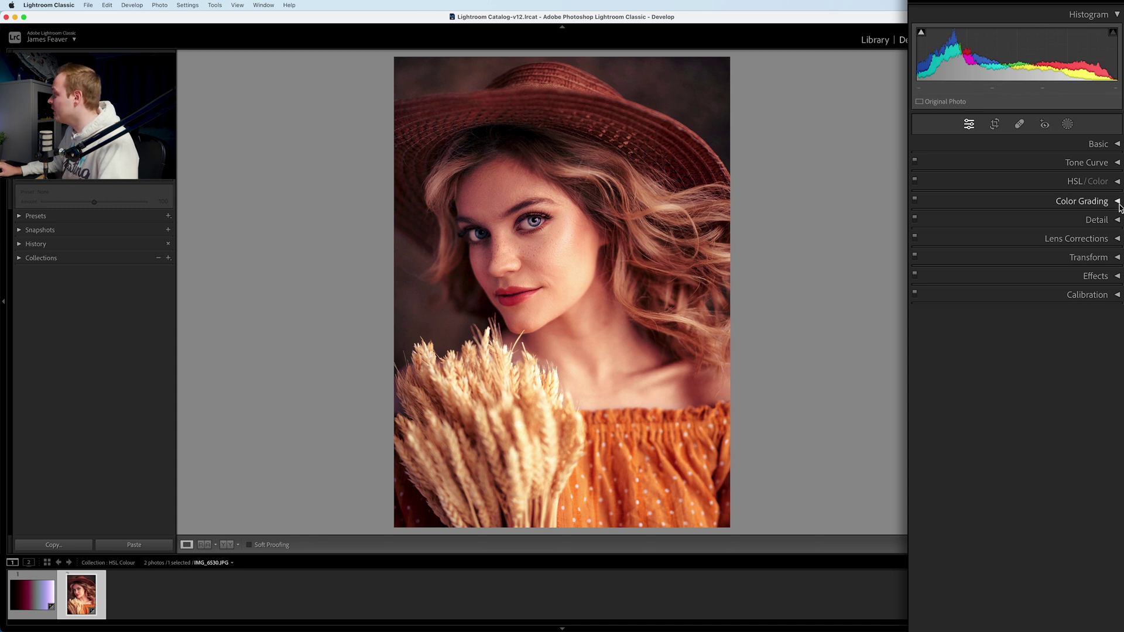
pyautogui.click(1117, 182)
pyautogui.click(1117, 182)
pyautogui.click(1116, 163)
pyautogui.click(1117, 162)
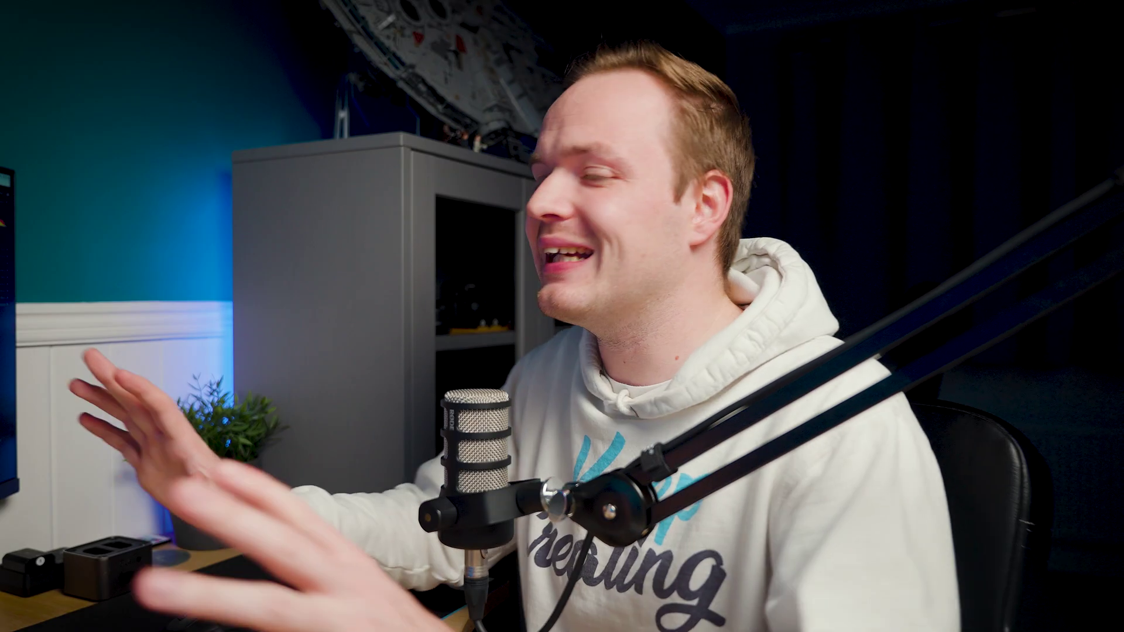